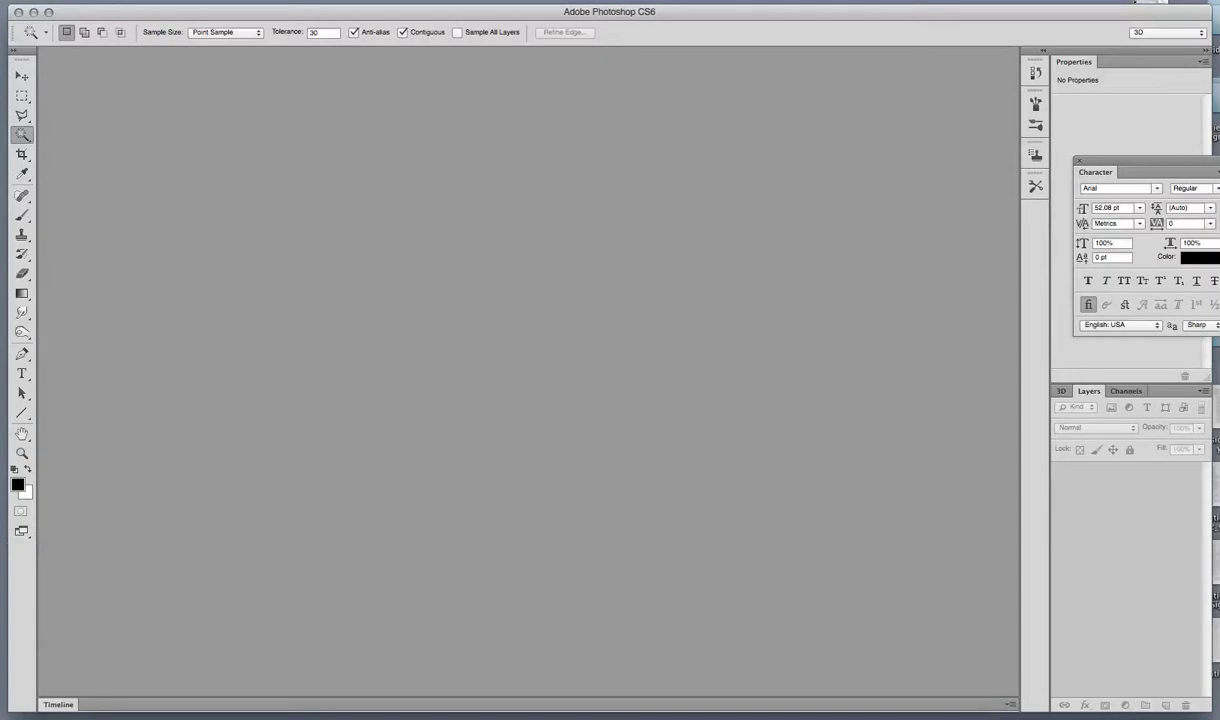
Create a new document from the Web preset at 1024 x 768 pixels, 72 pixels/inch, RGB Color, white background
left_click(105, 0)
left_click(110, 0)
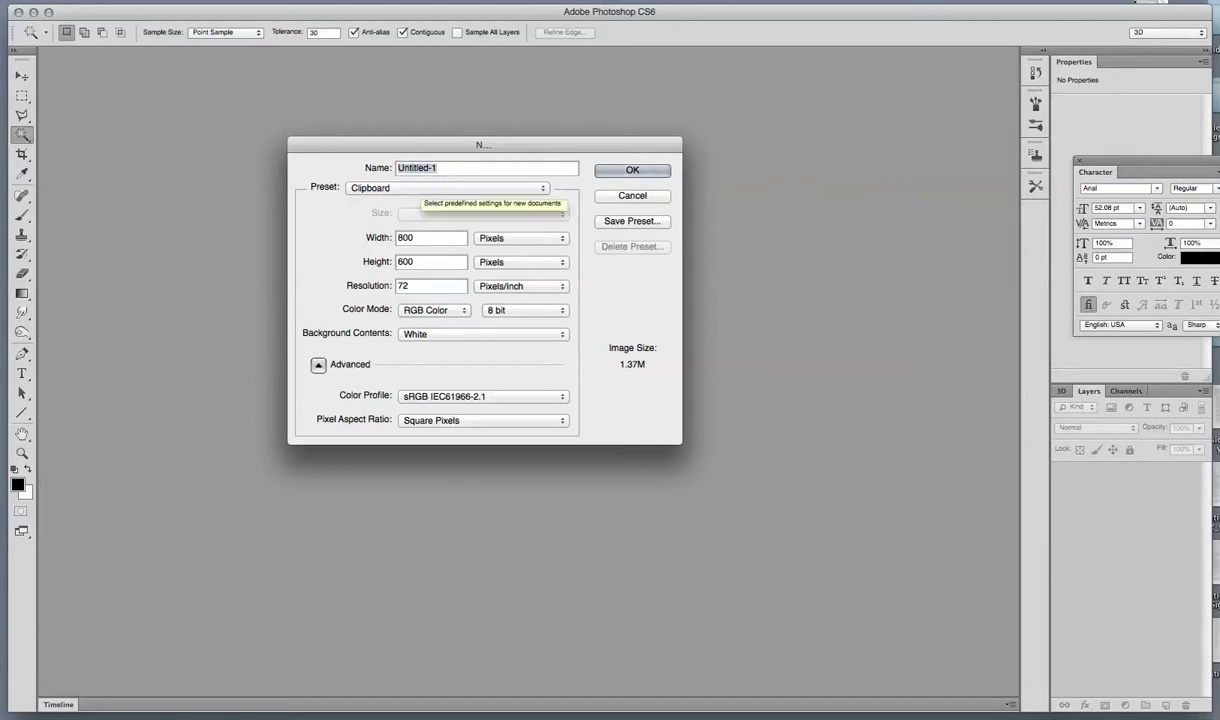
left_click(450, 188)
left_click(450, 188)
left_click(450, 188)
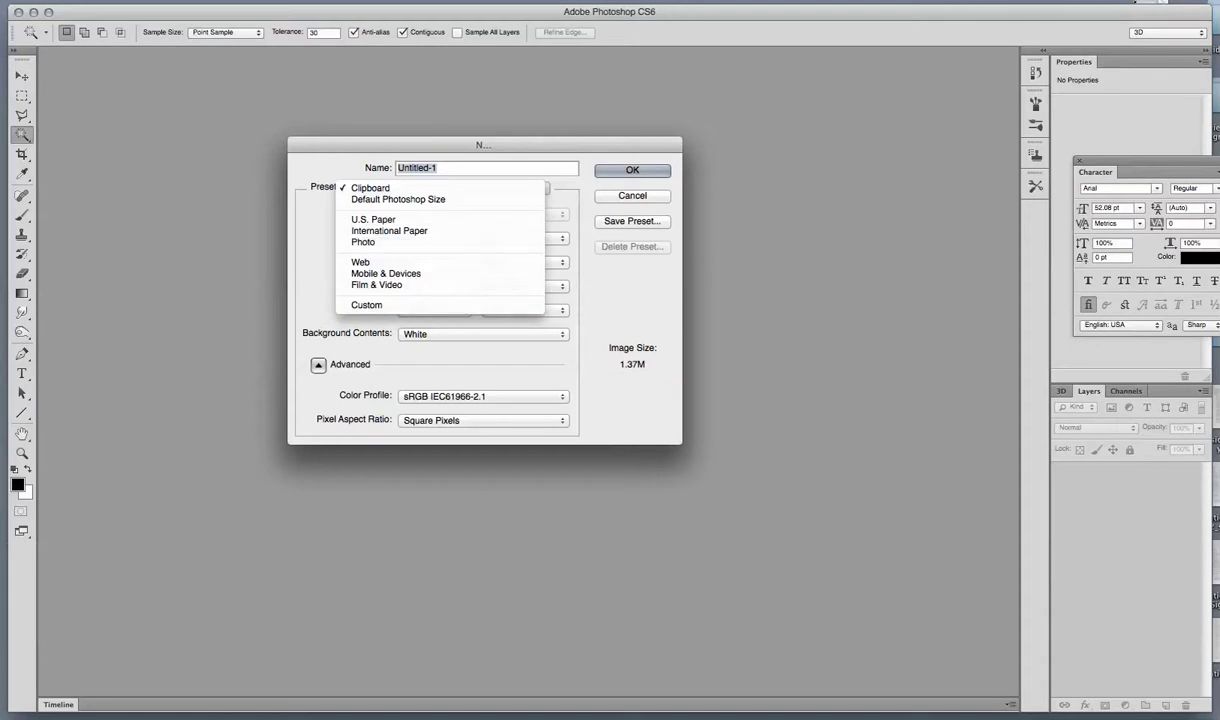
left_click(380, 262)
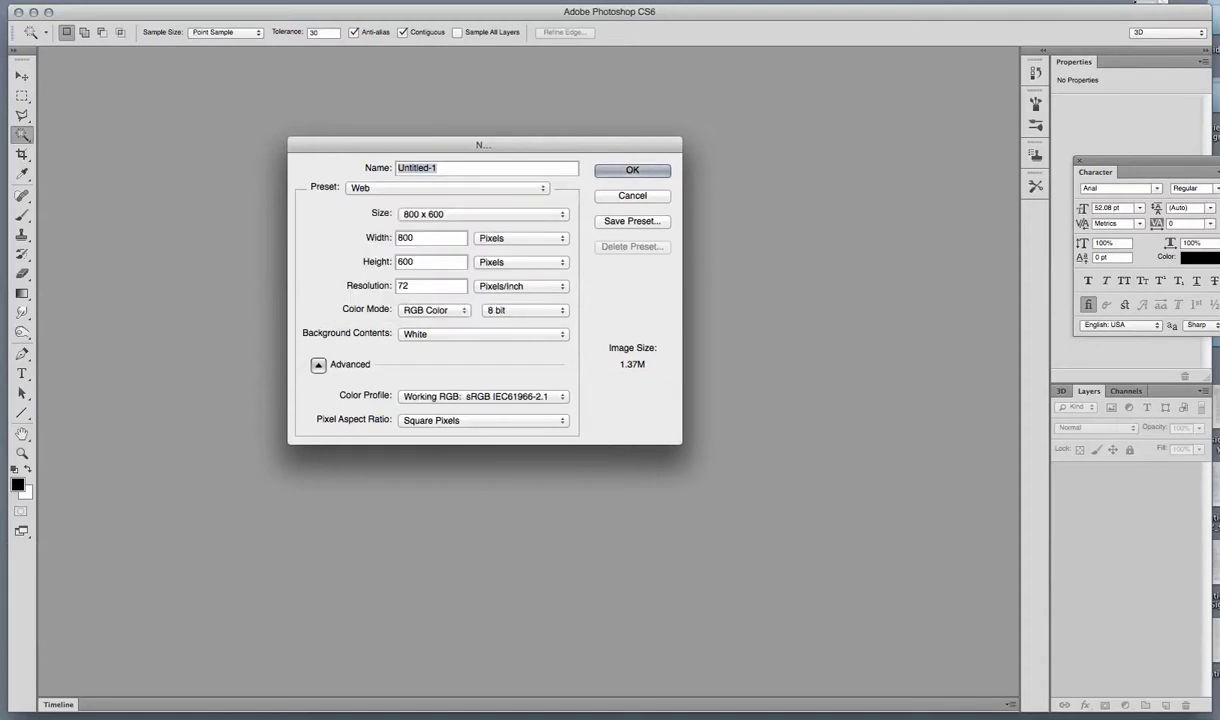
left_click(480, 214)
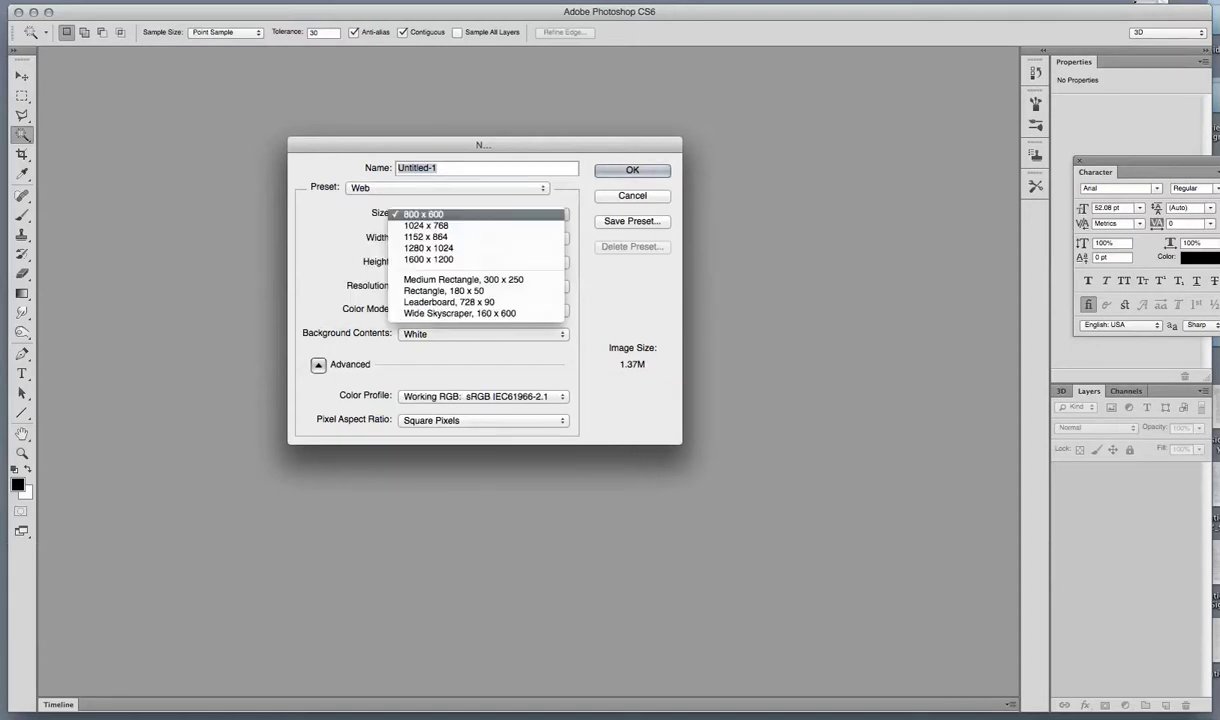
left_click(440, 224)
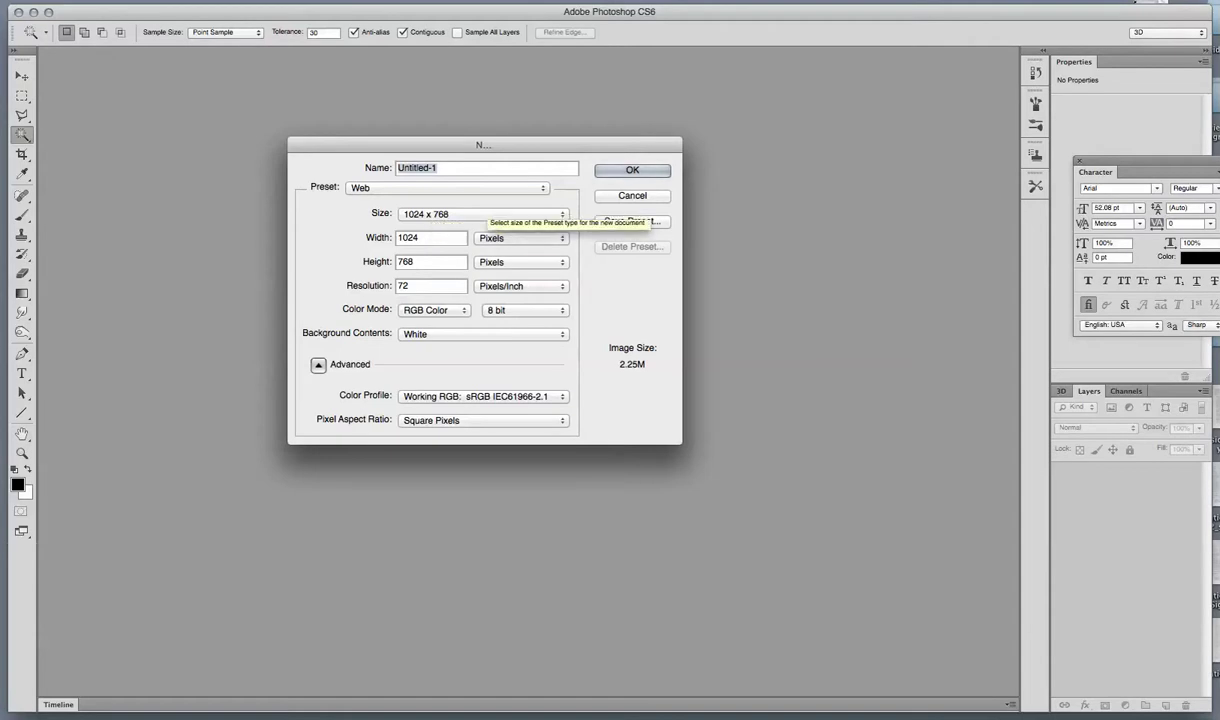
key("Return")
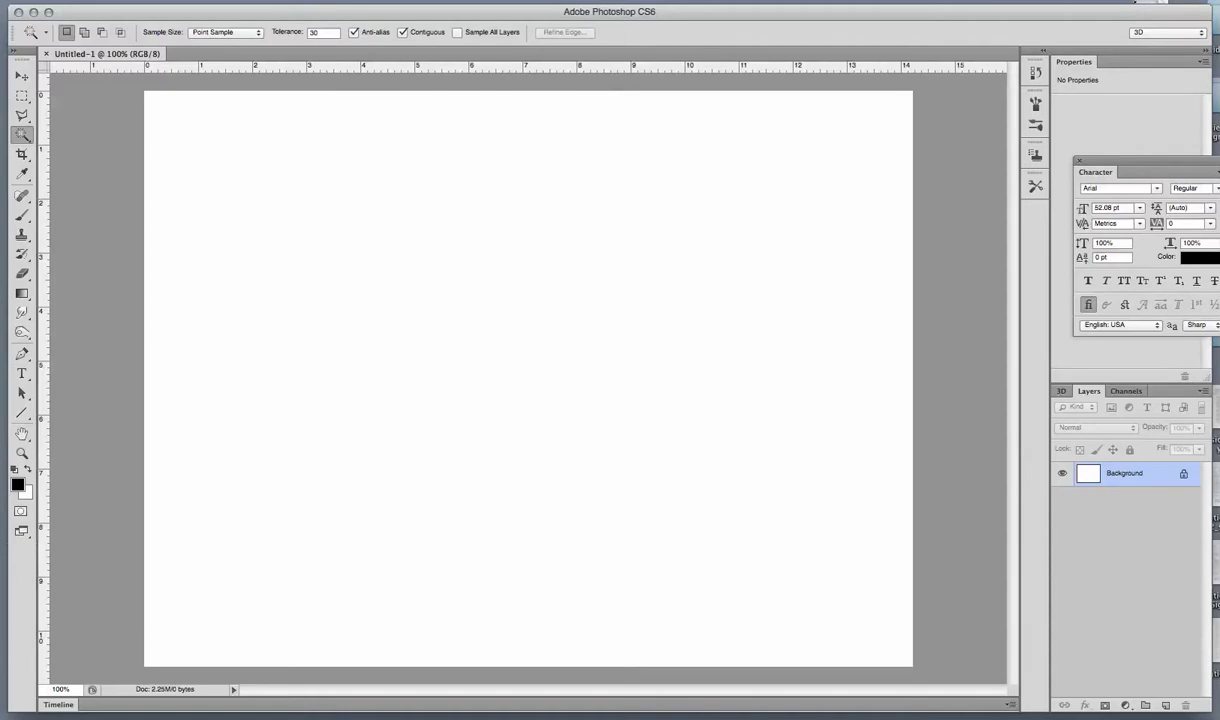
Create a second new document from the Clipboard preset at 800 x 600 pixels with a white background
left_click(95, 0)
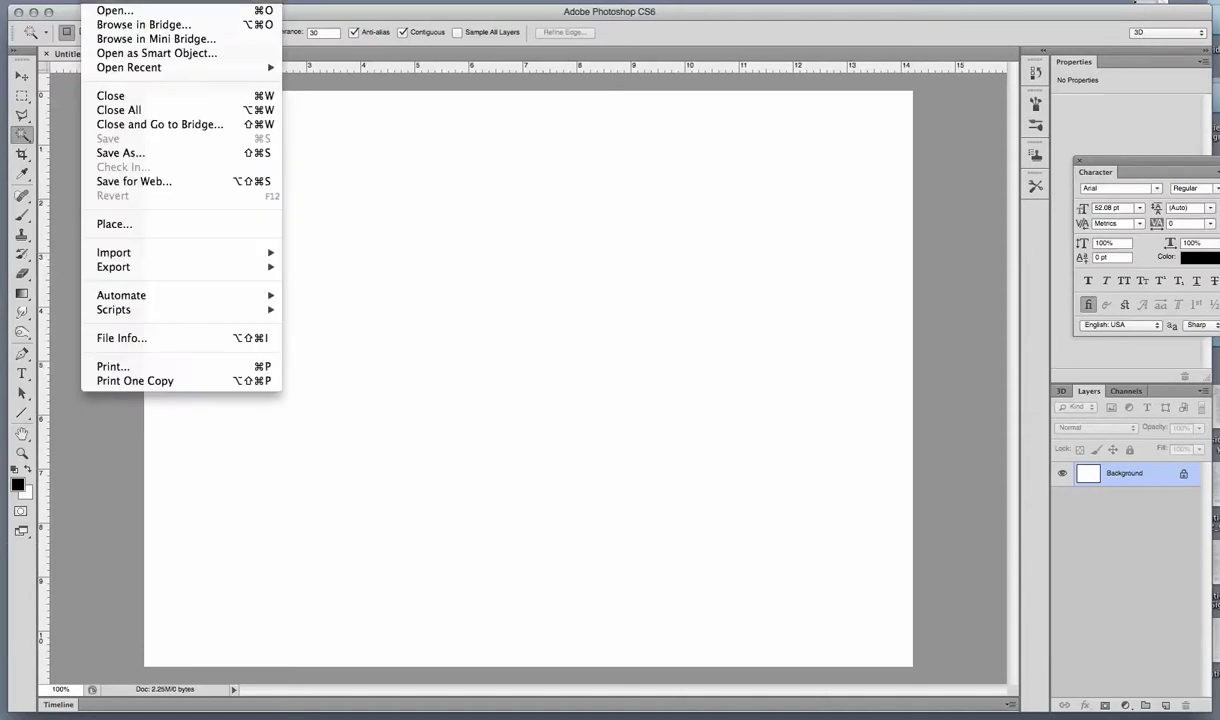
key("super+n")
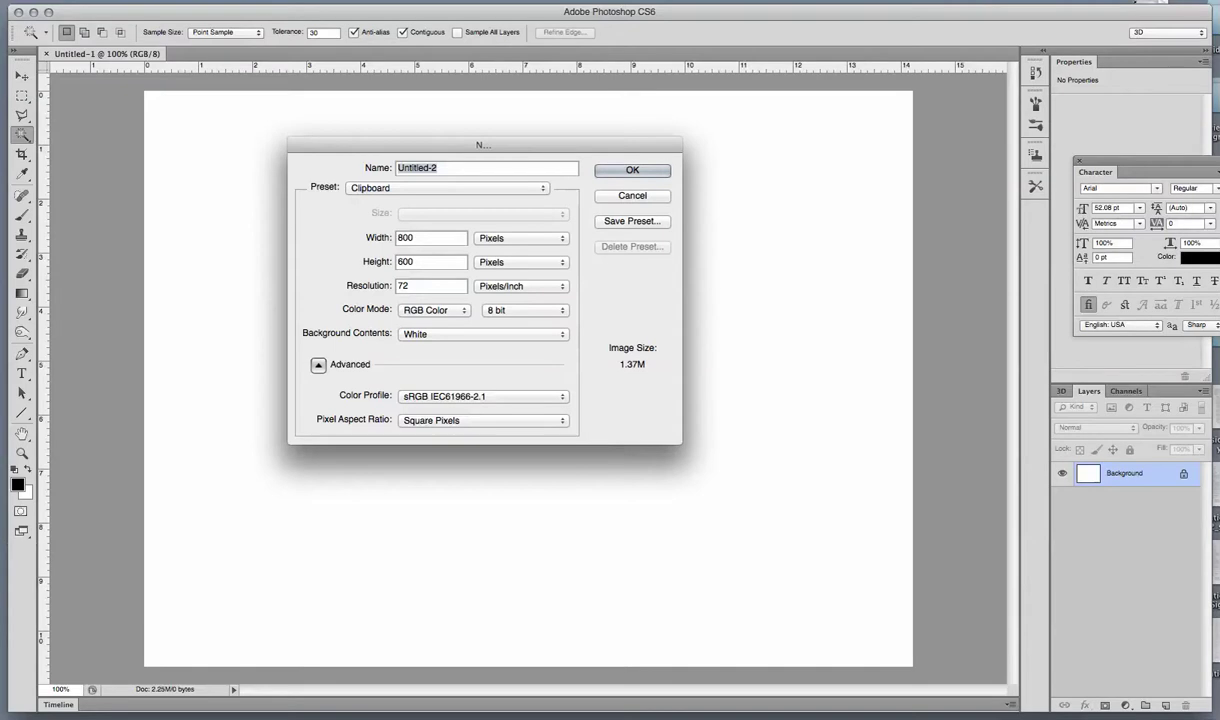
left_click(632, 170)
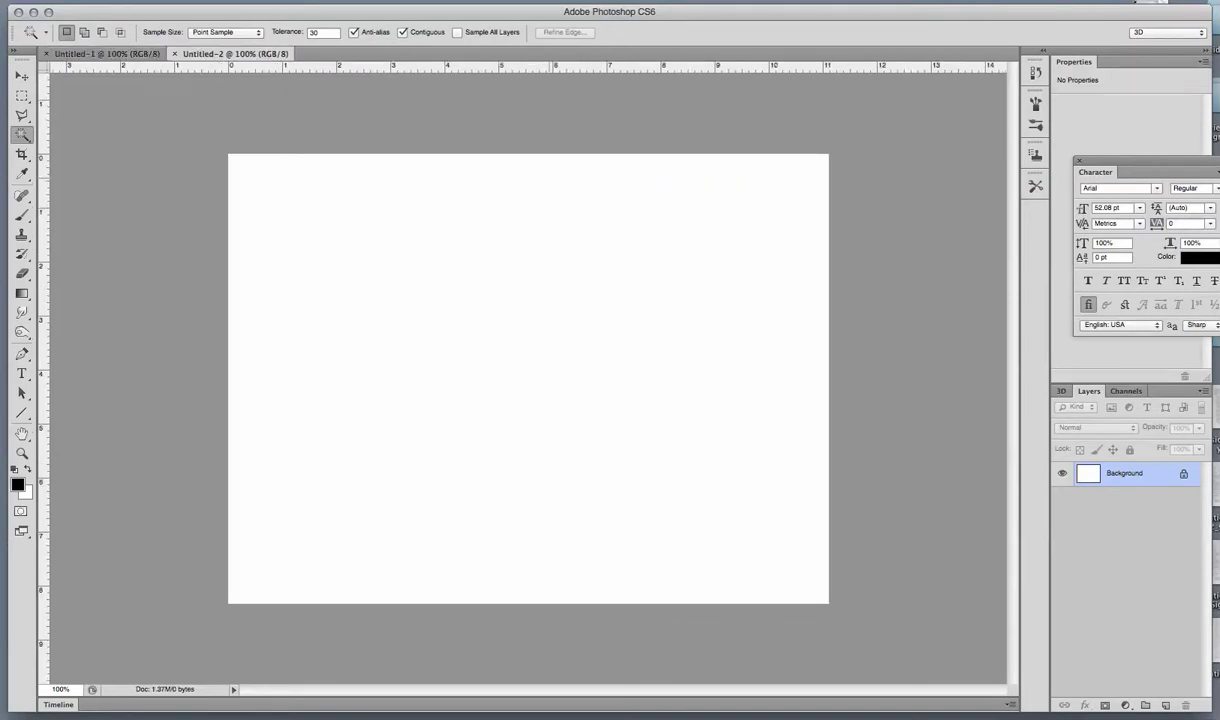
Copy the whole 800 x 600 canvas and paste it as a new layer into the 1024 x 768 document
key("super+a")
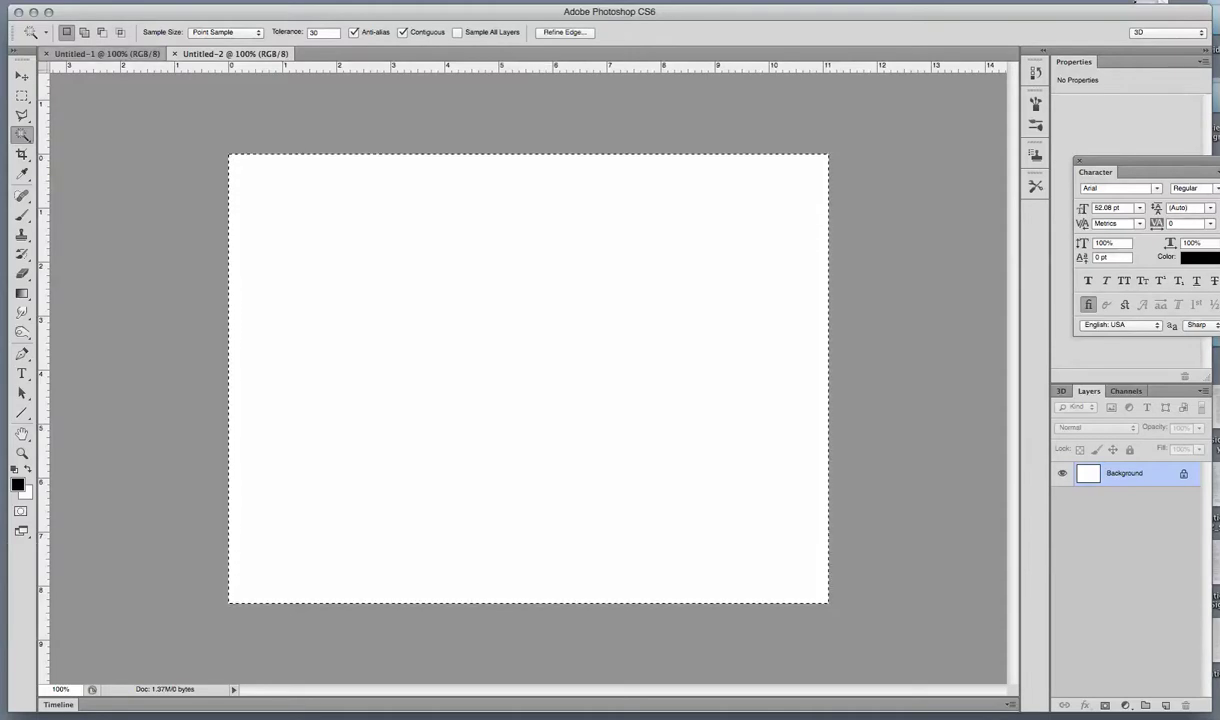
key("ctrl+Tab")
key("super+v")
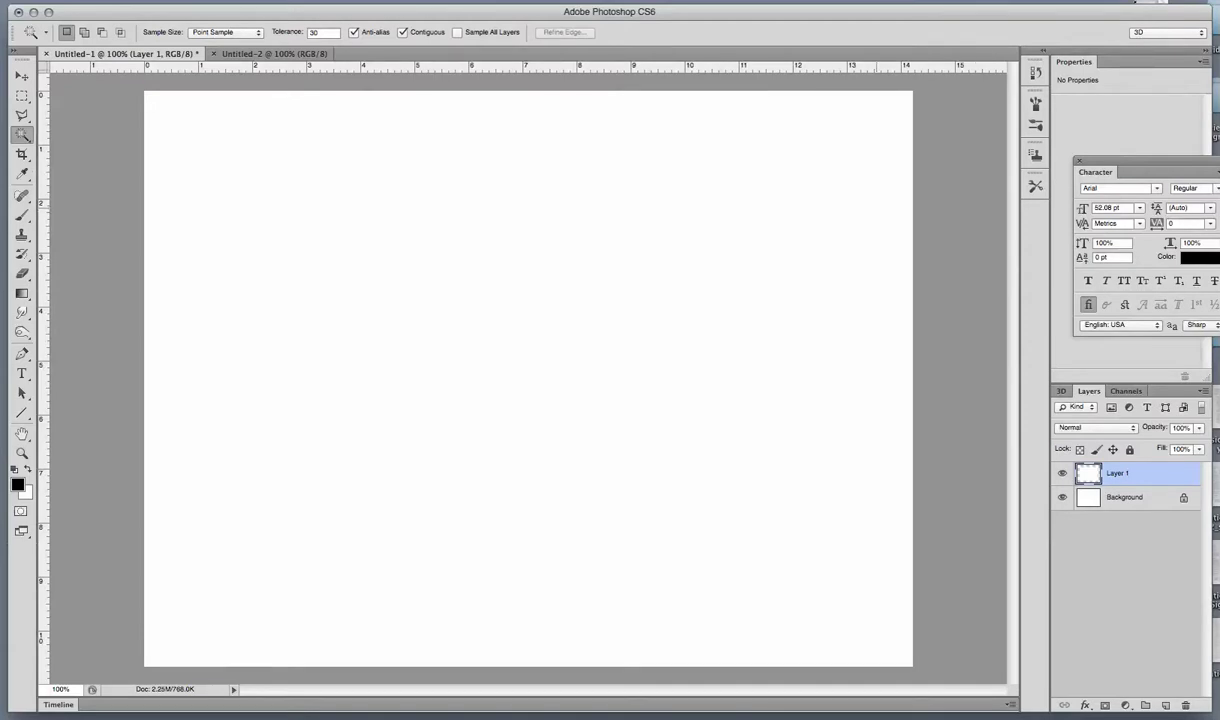
Select the pasted white rectangle by inverting its surroundings, then scale it to about 53% and place it in the canvas's upper-left area
left_click(879, 203)
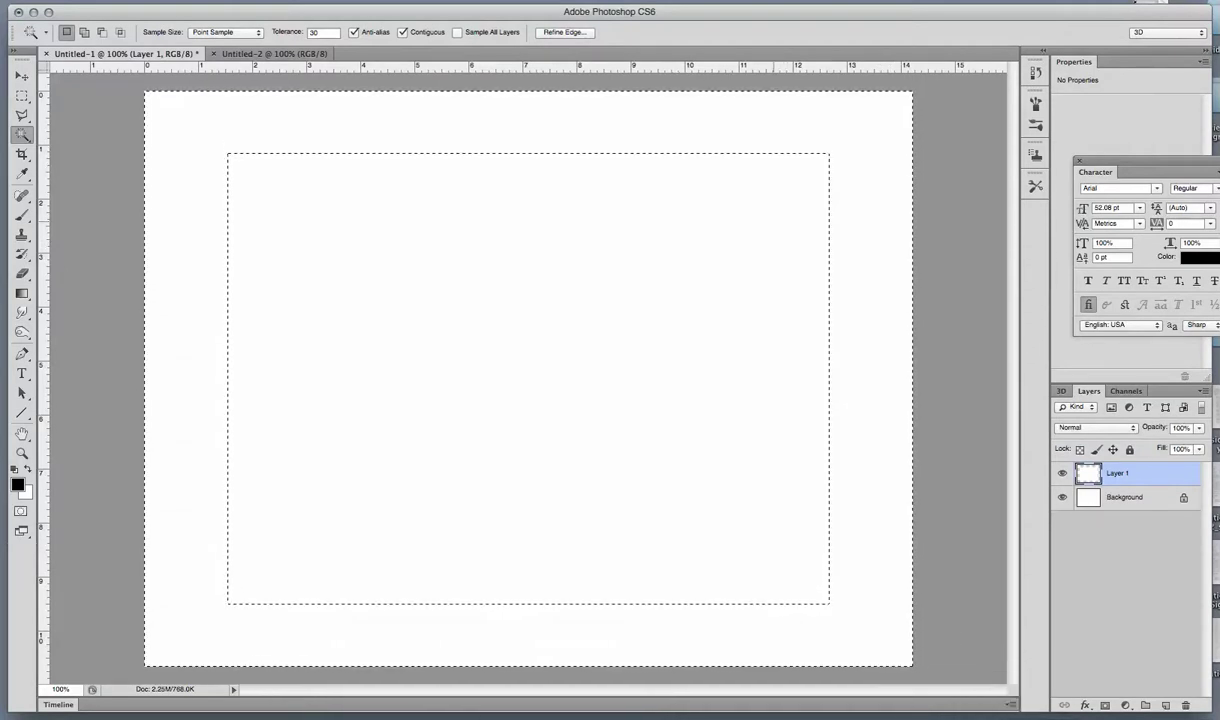
key("super+shift+i")
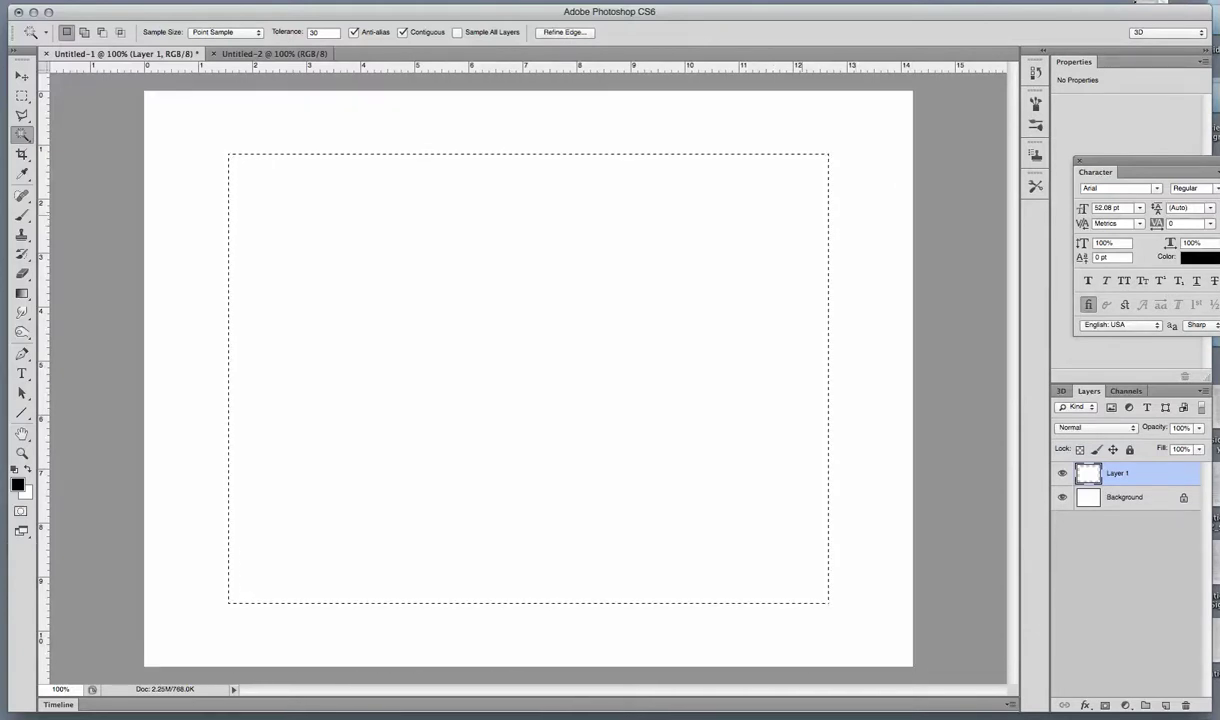
key("super+t")
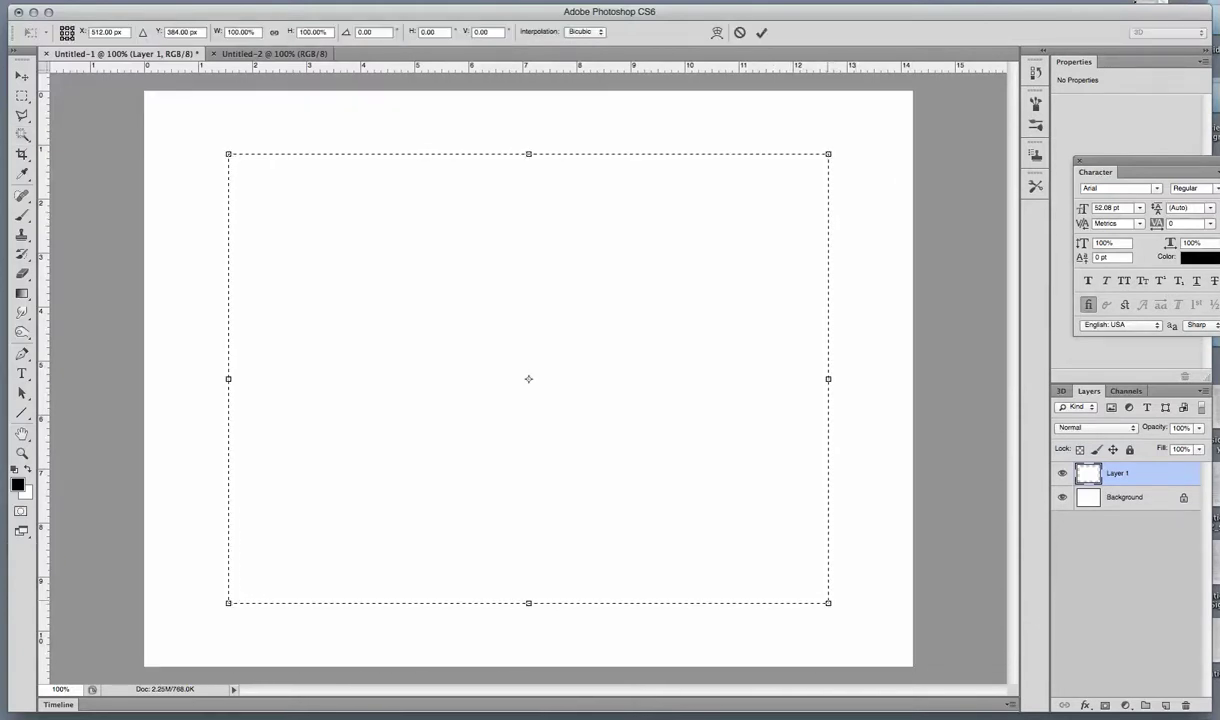
left_click_drag(828, 603, 507, 362)
left_click_drag(490, 290, 455, 274)
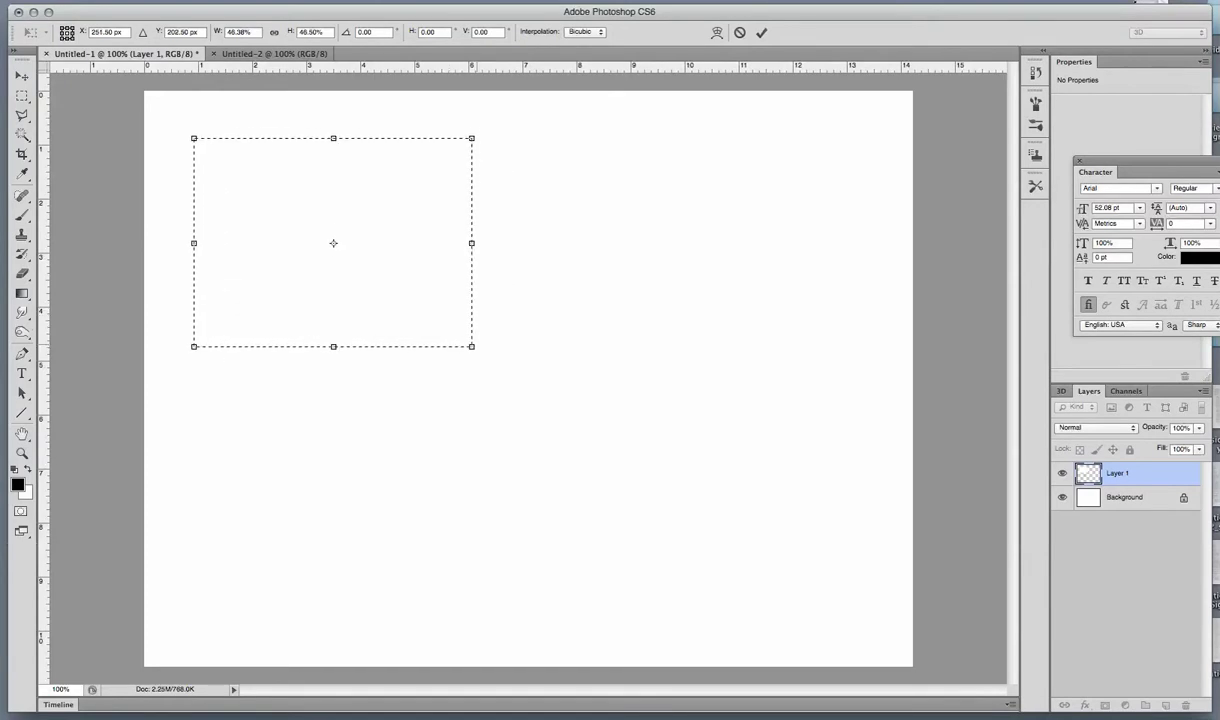
left_click_drag(472, 347, 497, 365)
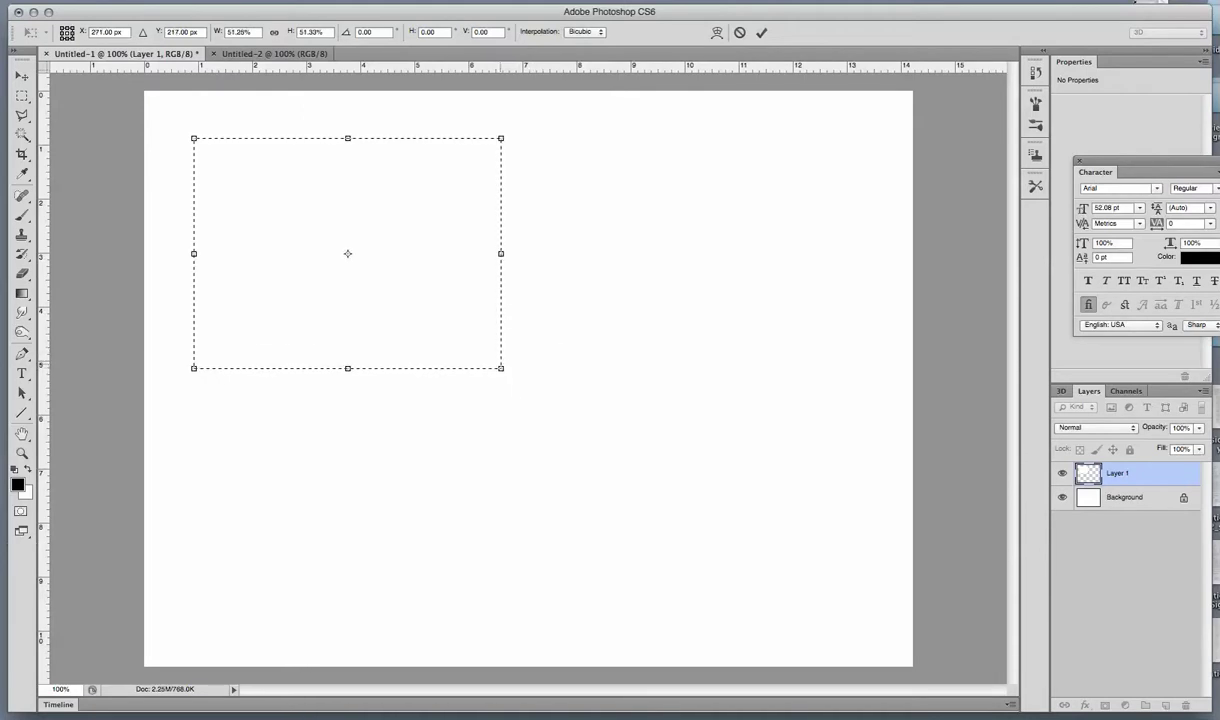
left_click_drag(348, 254, 347, 249)
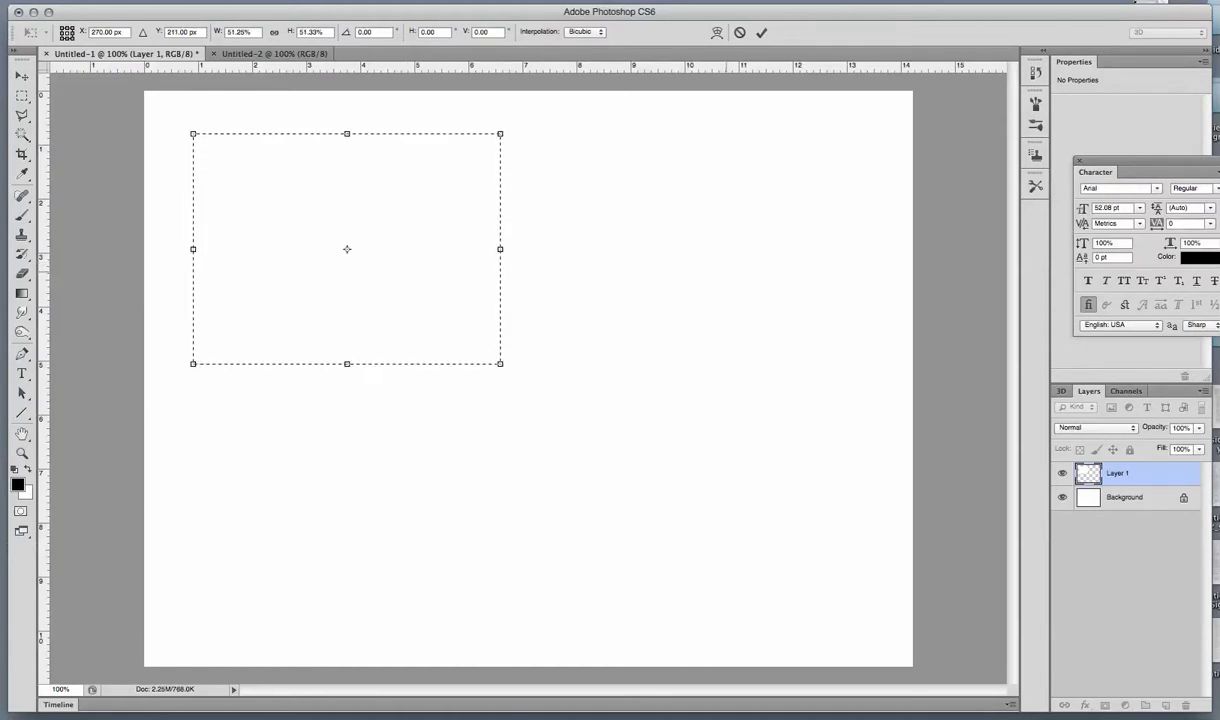
left_click_drag(452, 267, 436, 253)
left_click_drag(485, 349, 494, 357)
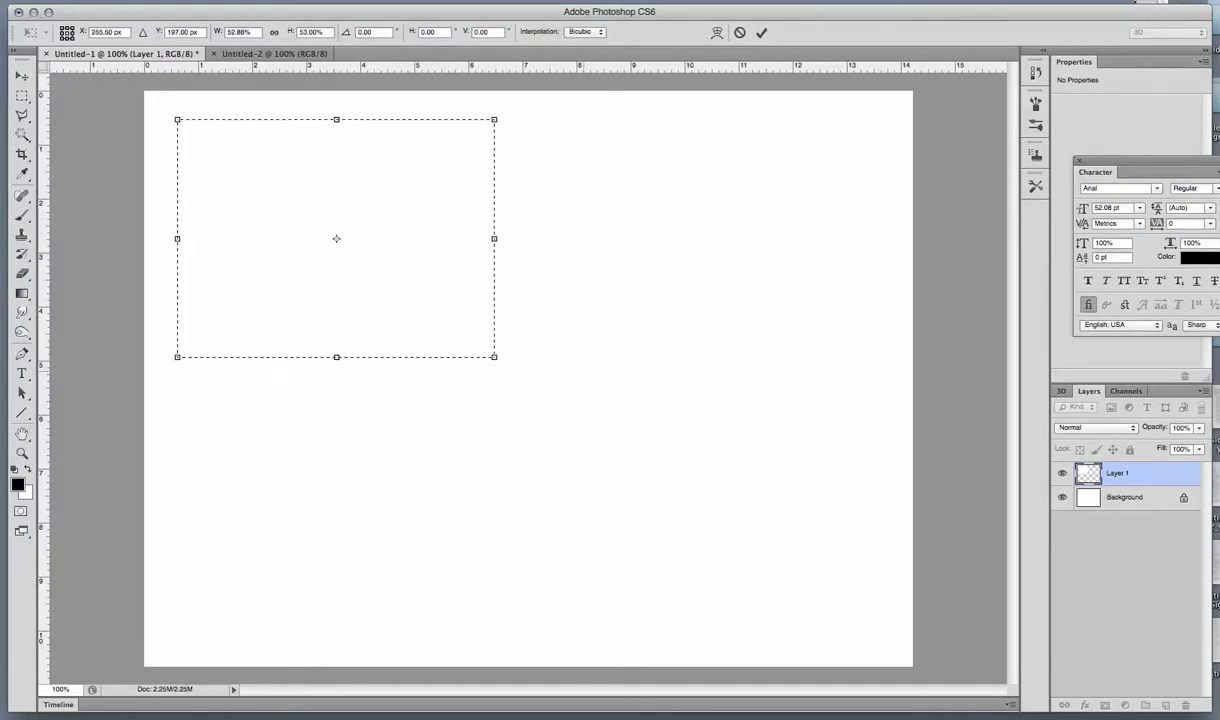
key("Return")
key("w")
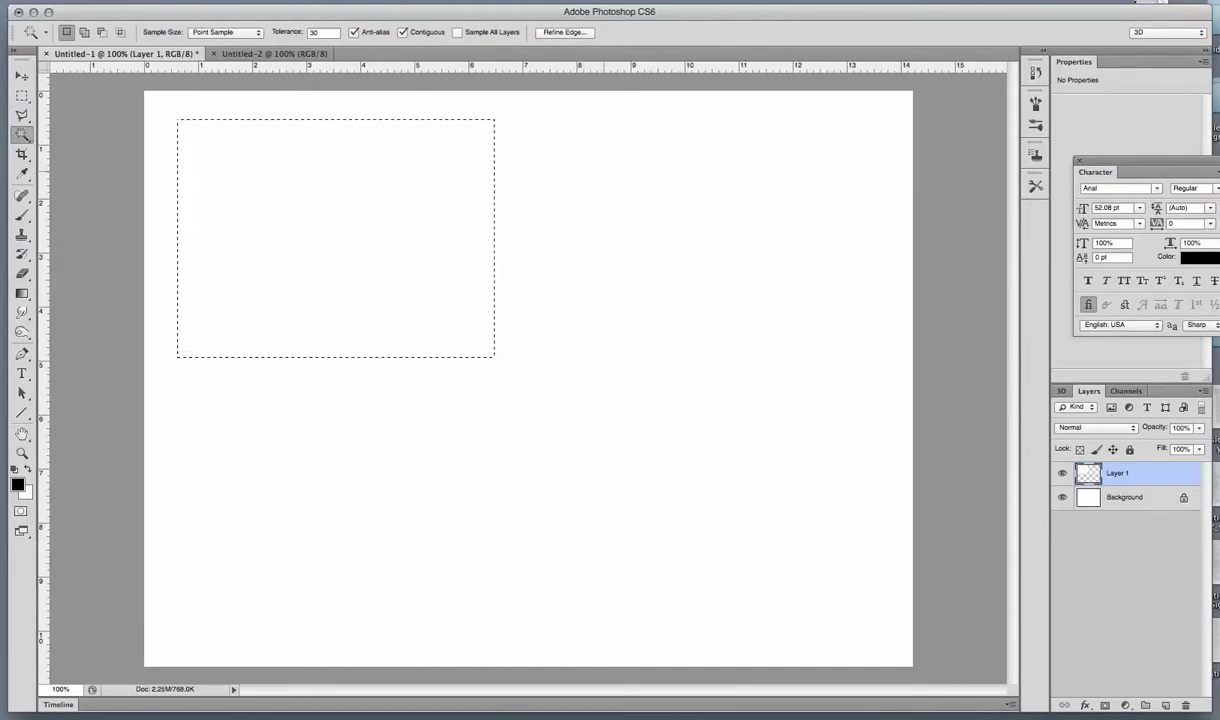
Stroke the selected rectangle with a thin black outline and deselect it
left_click(132, 2)
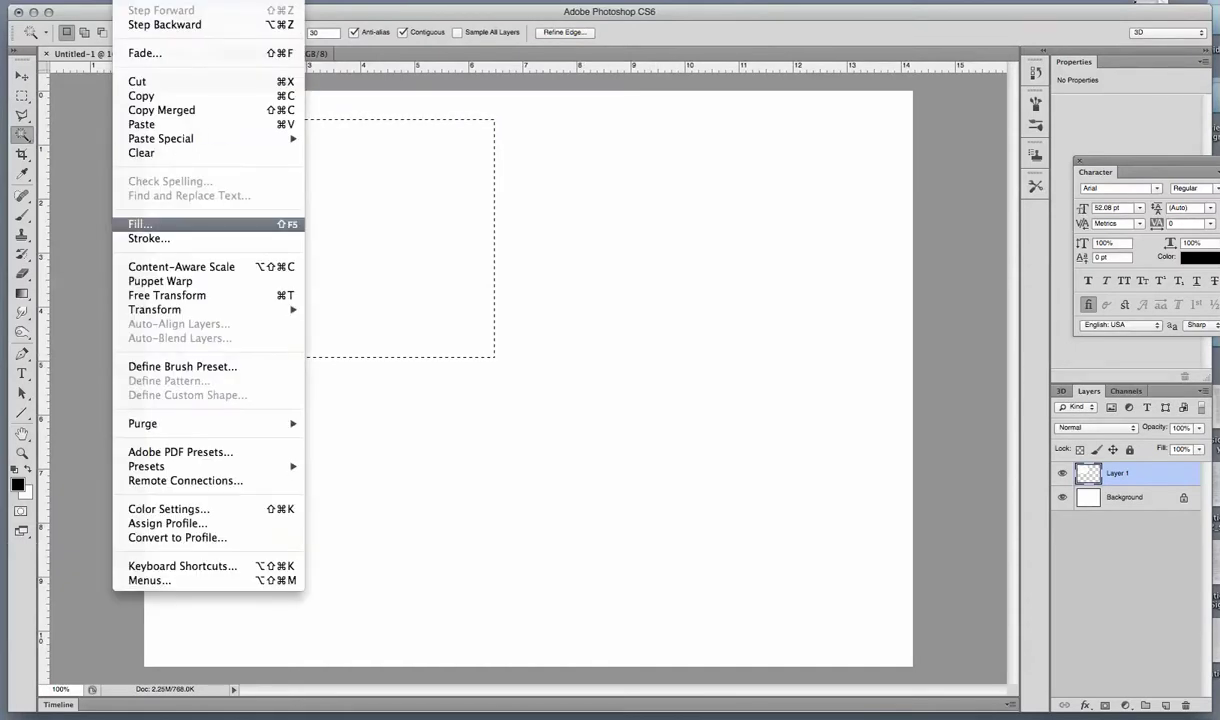
left_click(148, 238)
key("Return")
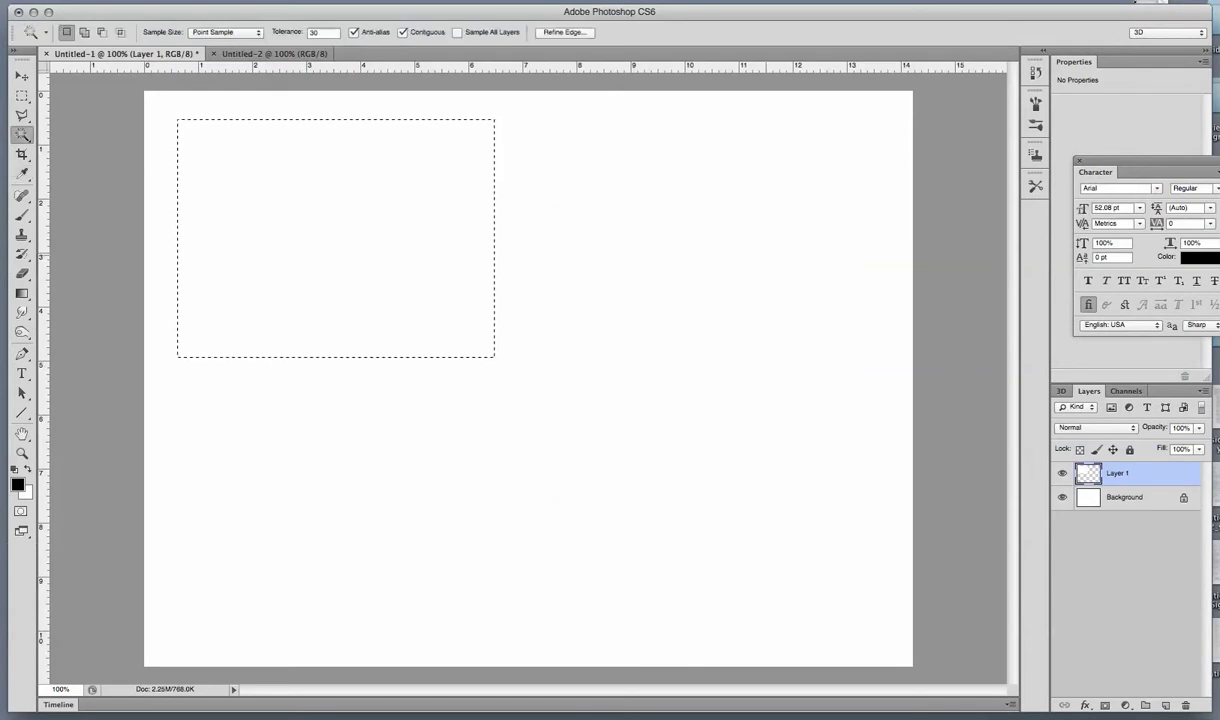
key("super+d")
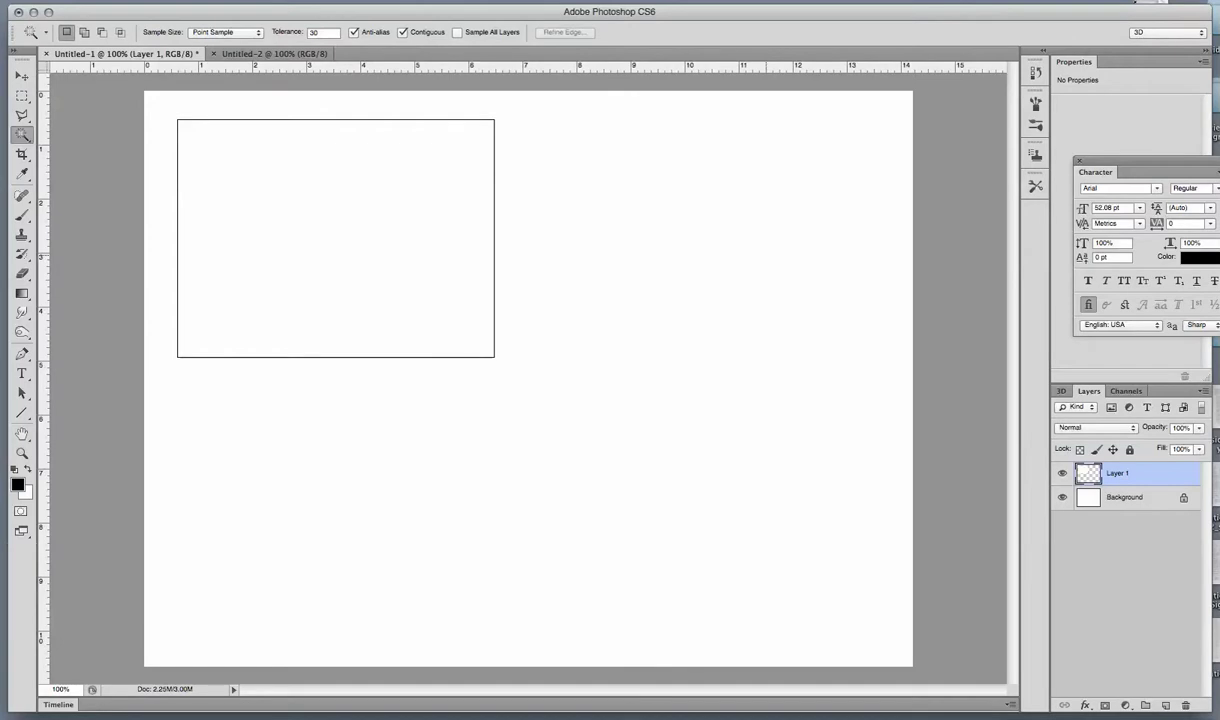
Duplicate the outlined frame three times and arrange the four frames in a two-by-two grid on the canvas
key("v")
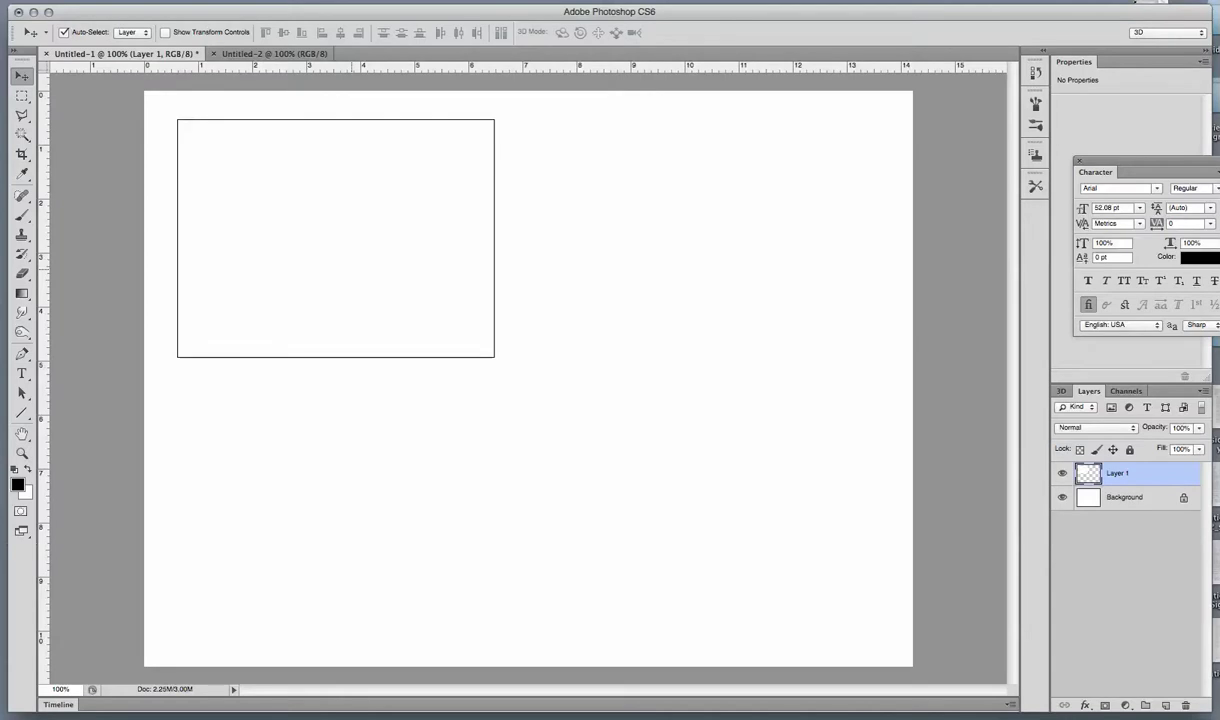
left_click_drag(358, 238, 718, 239)
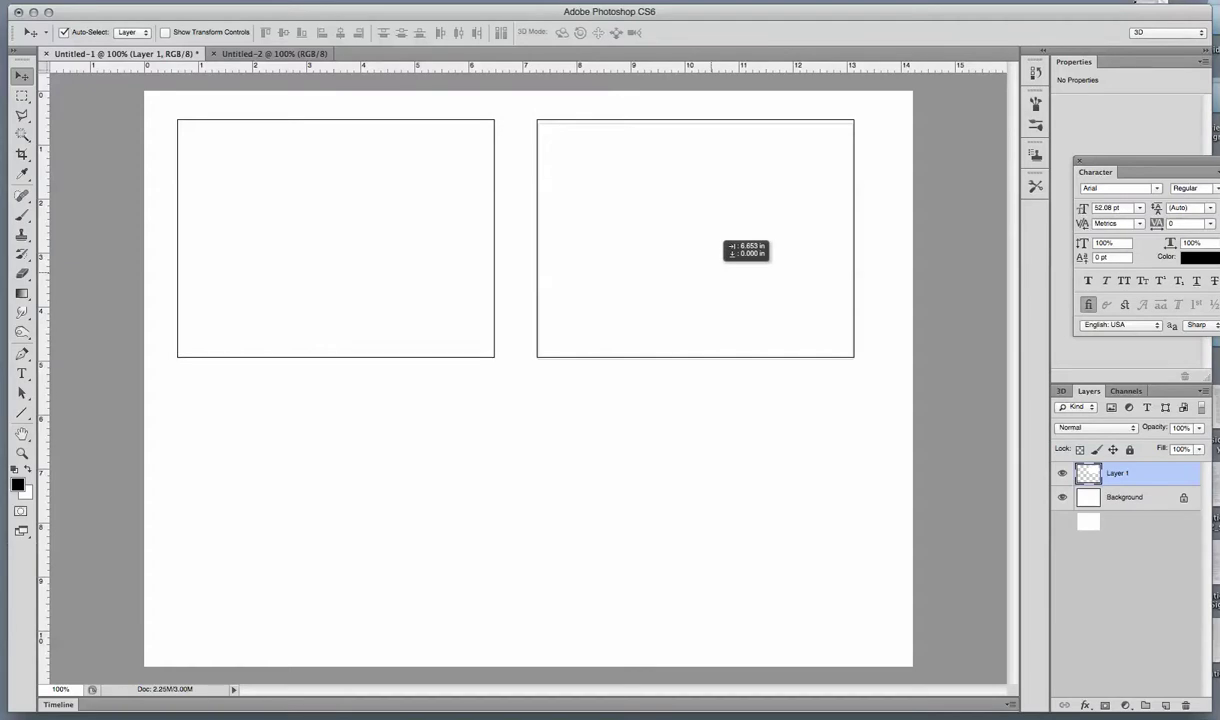
left_click_drag(718, 239, 728, 239)
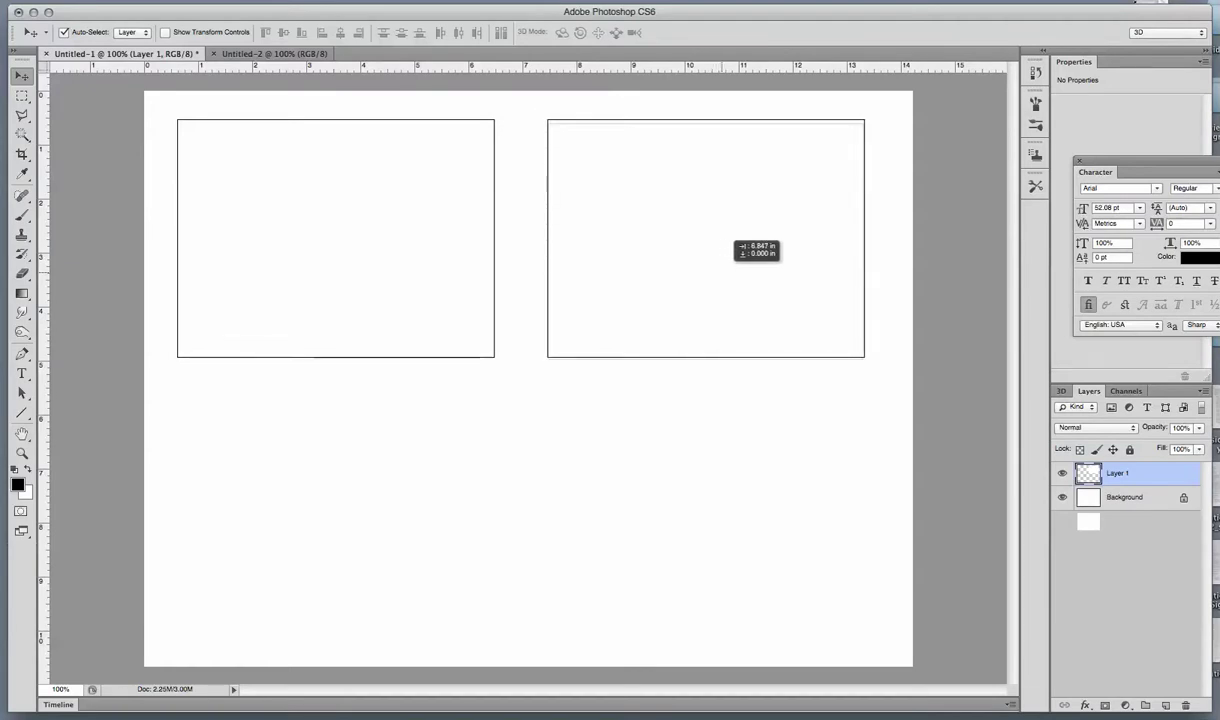
left_click_drag(728, 239, 728, 239)
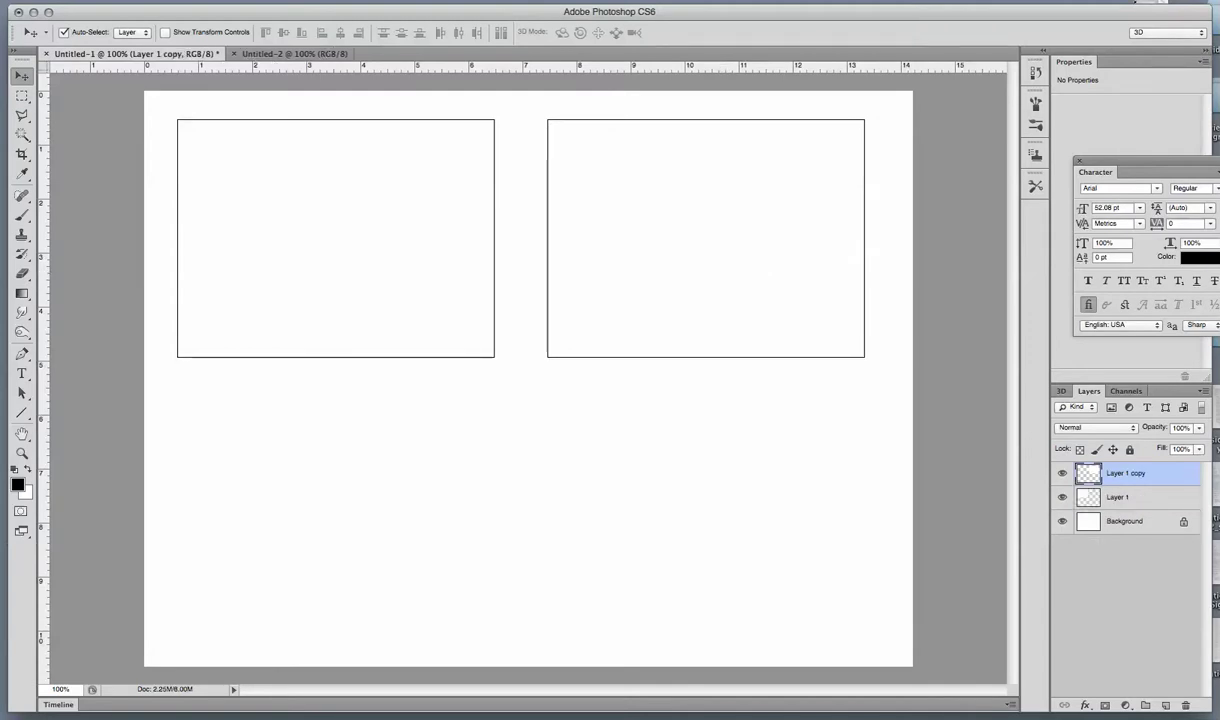
left_click_drag(700, 234, 332, 507)
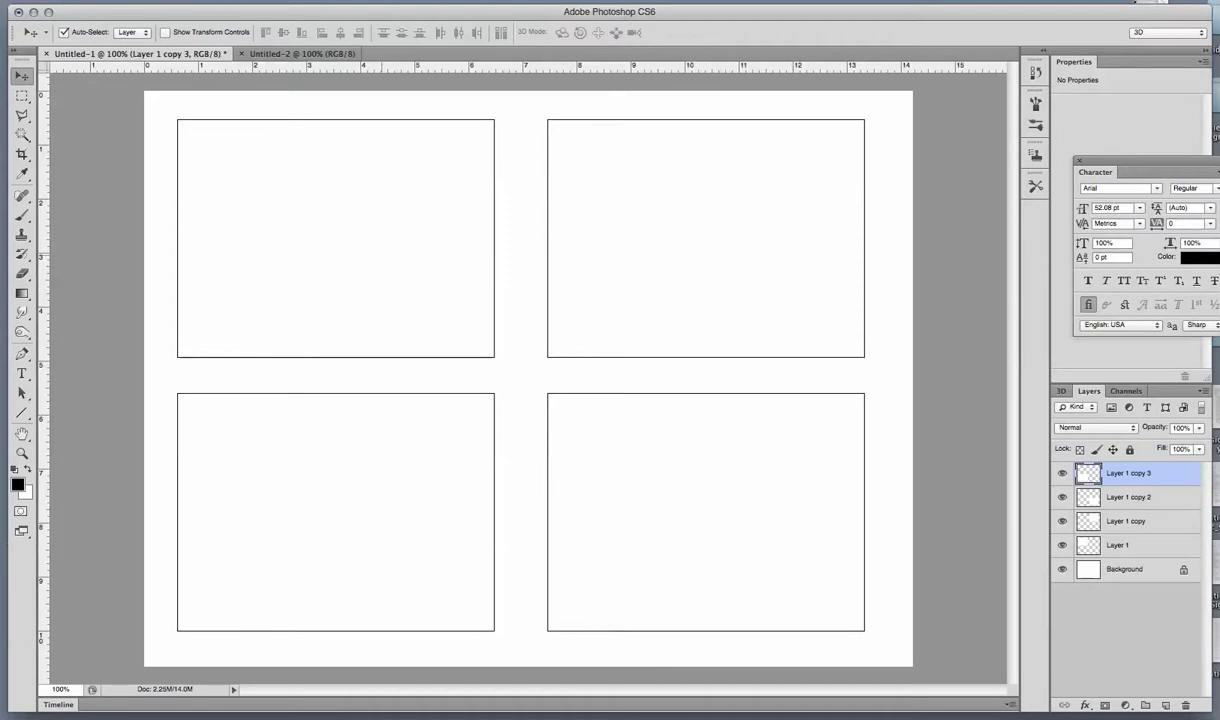
Nudge the upper-left frame on Layer 1 up and left, closer to the canvas corner
left_click(1130, 545)
key("Up")
key("Up")
key("Up")
key("Up")
key("Up")
key("Up")
key("Up")
key("Up")
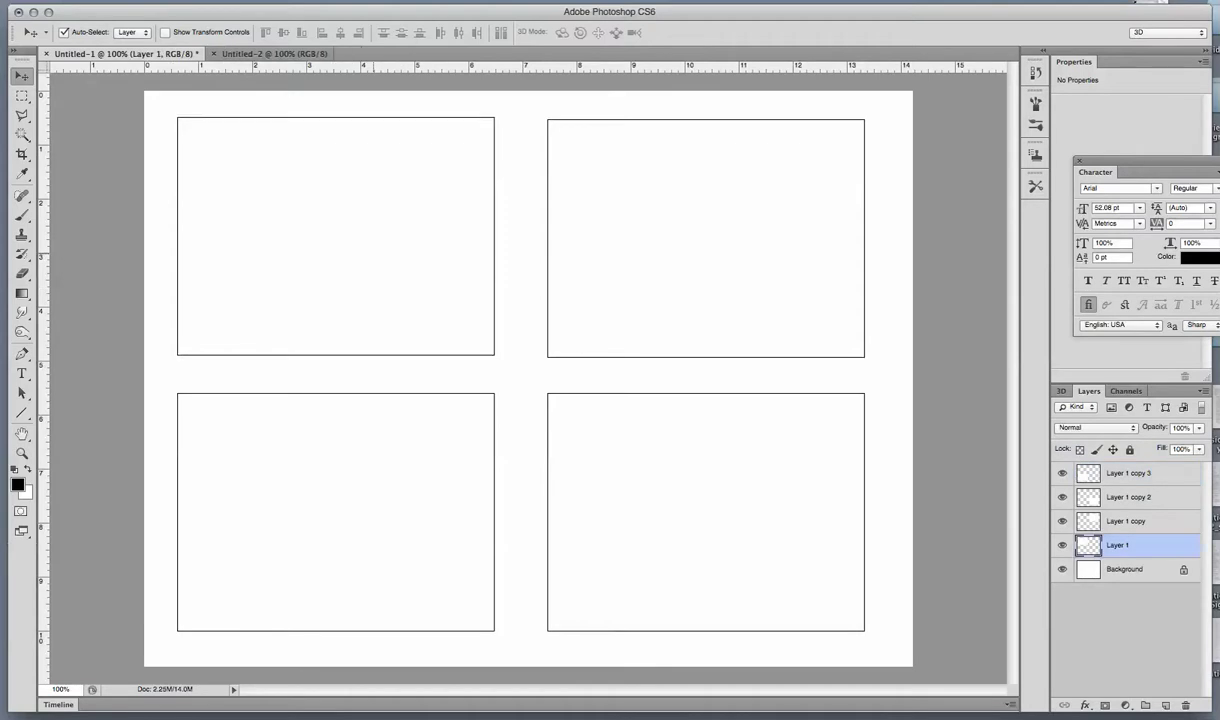
key("Left")
key("Left")
key("Left")
key("Left")
key("Left")
key("Left")
key("Left")
key("Left")
key("Left")
key("Left")
key("Left")
key("Left")
key("Left")
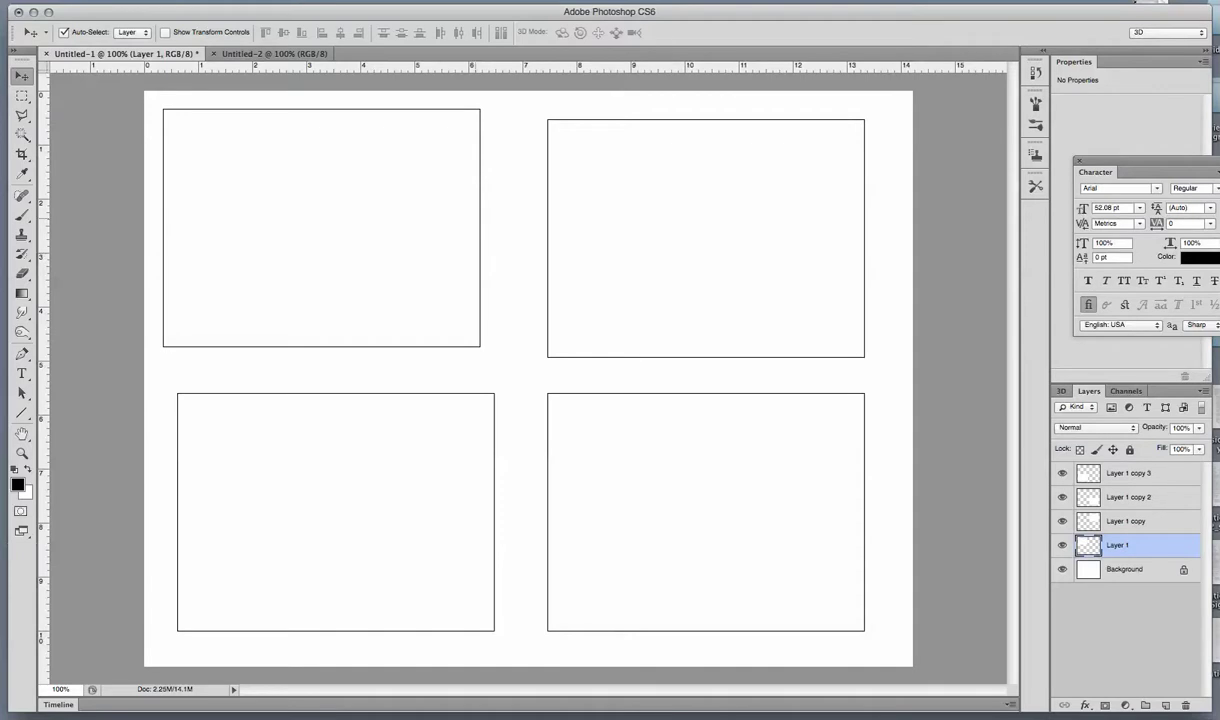
Move the upper-right frame up level with the upper-left frame and right, closer to the canvas edge
key("alt+bracketright")
key("Up")
key("Up")
key("Up")
key("Up")
key("Up")
key("Up")
key("Up")
key("Up")
key("Up")
key("Up")
key("Up")
key("Up")
key("Up")
key("Up")
key("Up")
key("Up")
key("Up")
key("Up")
key("Up")
key("Up")
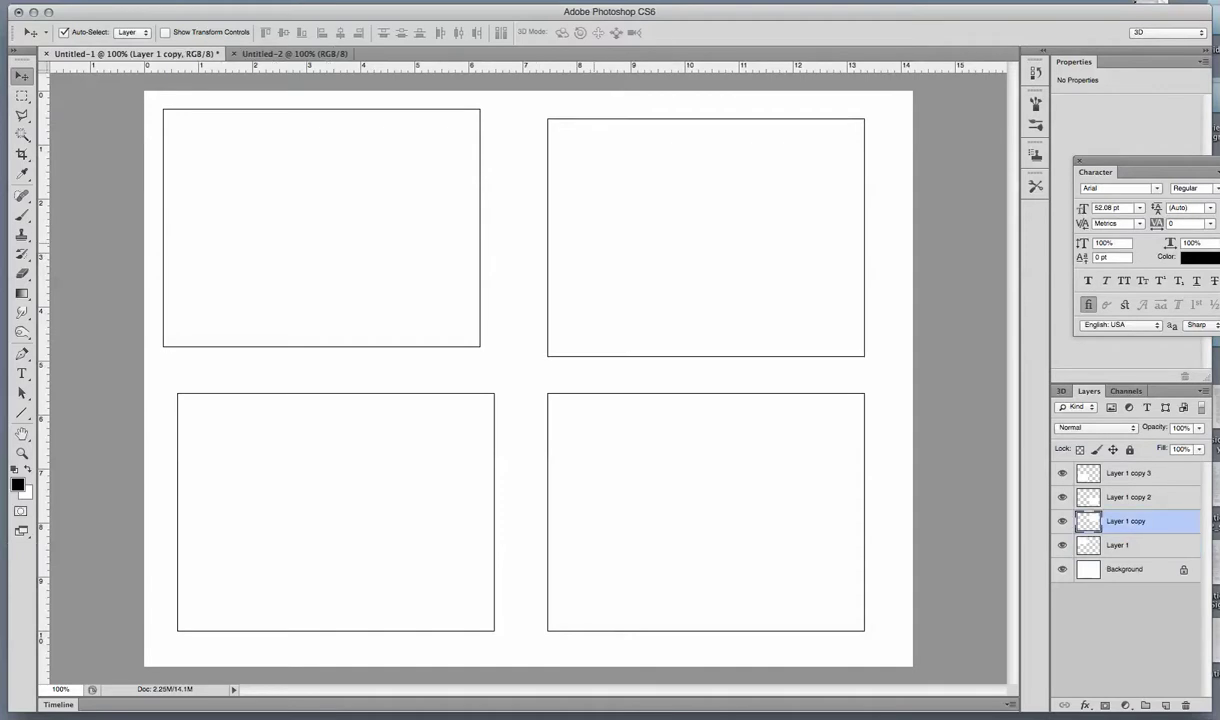
key("Down")
key("Down")
key("Down")
key("Down")
key("Down")
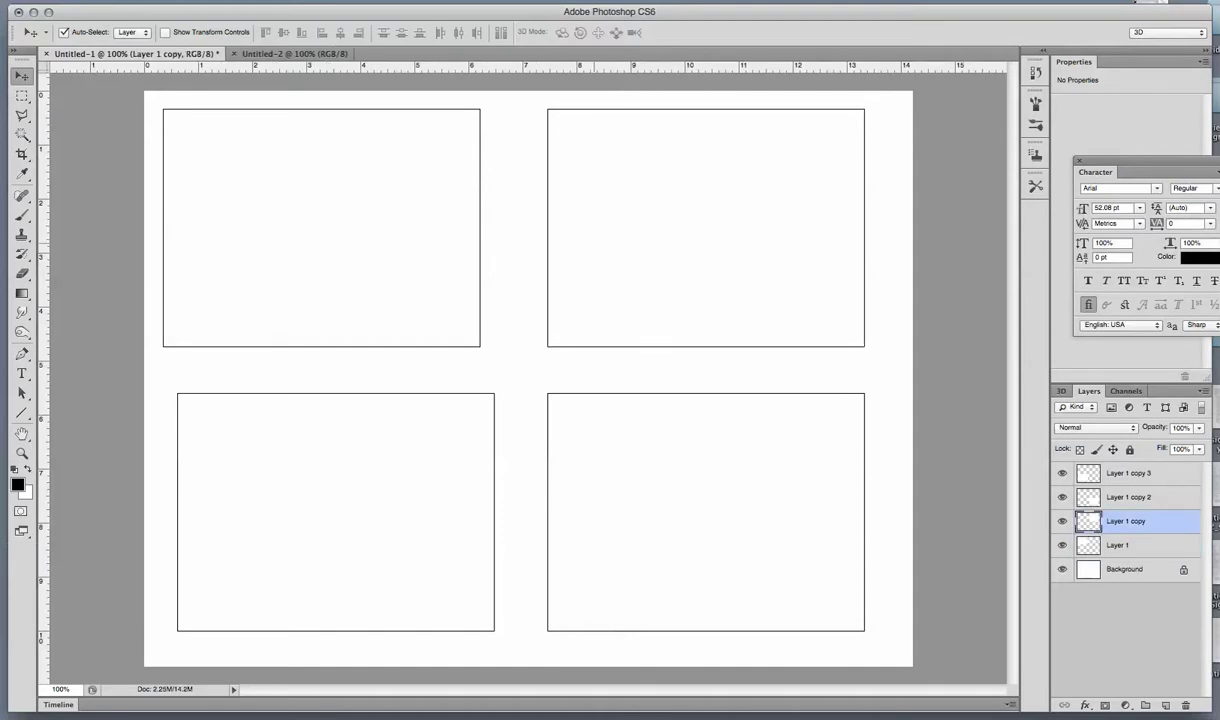
key("shift+Right")
key("shift+Right")
key("shift+Right")
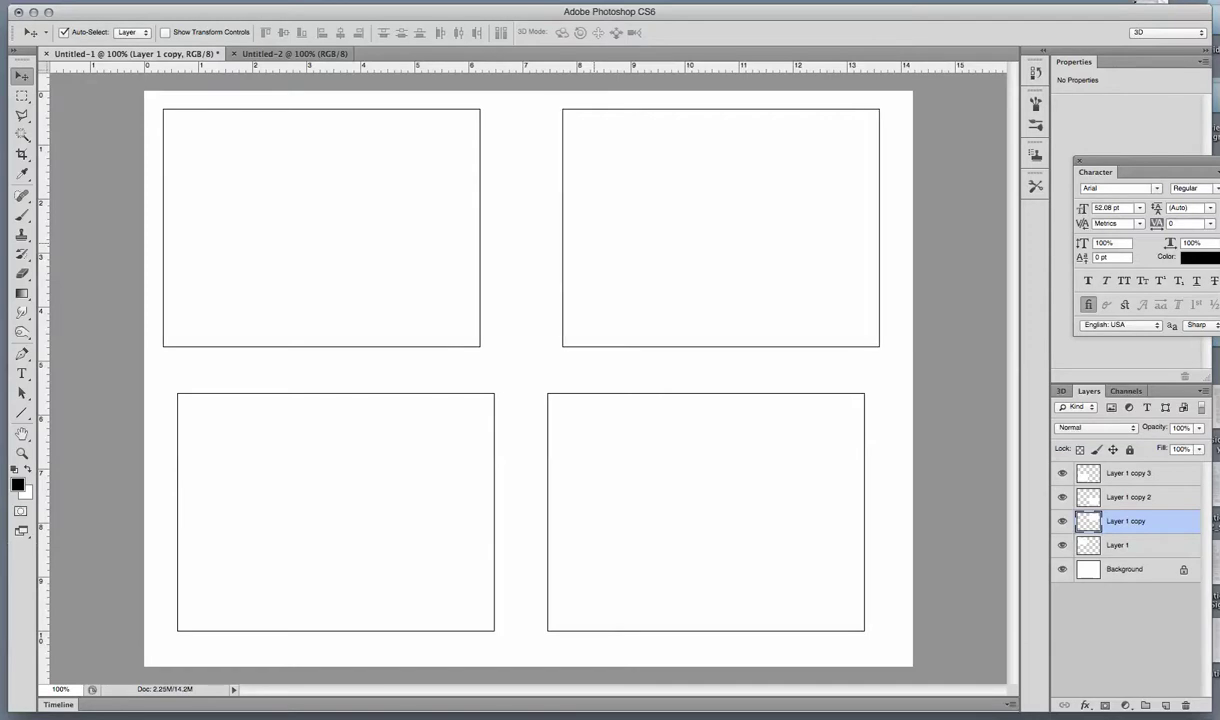
key("shift+Left")
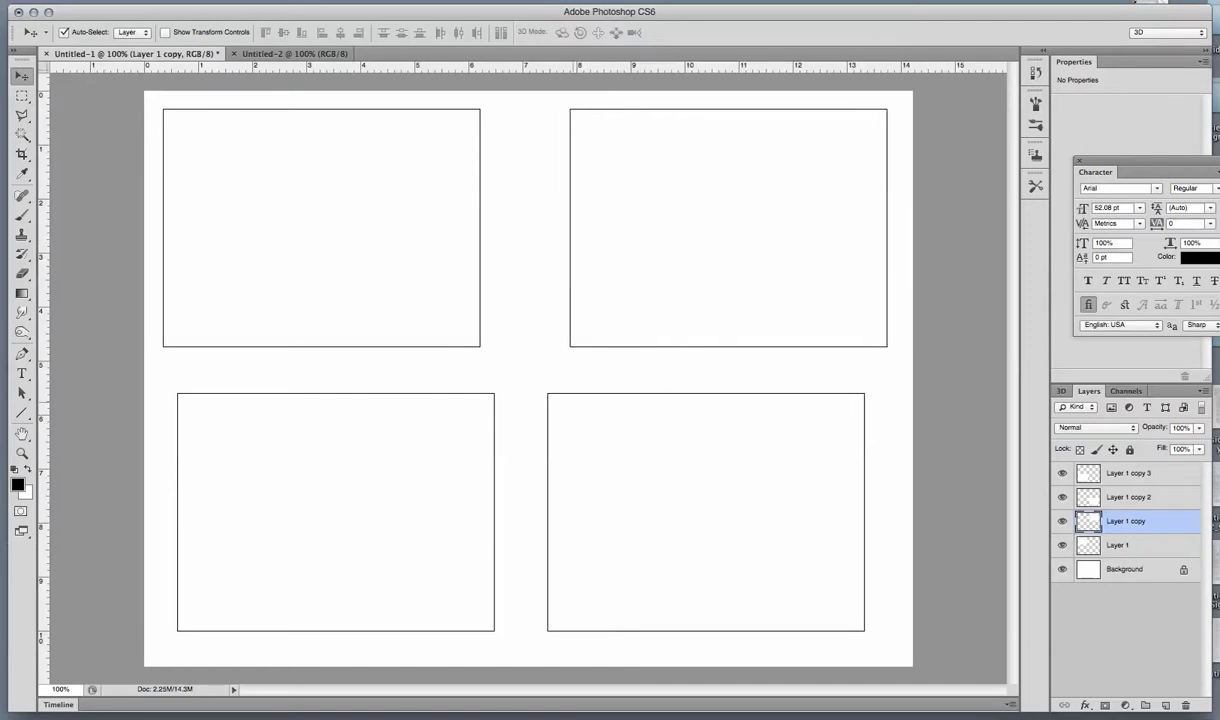
Move the lower-right frame on Layer 1 copy 2 right to line up under the upper-right frame, and nudge it slightly down
left_click(1128, 497)
key("shift+Right")
key("shift+Right")
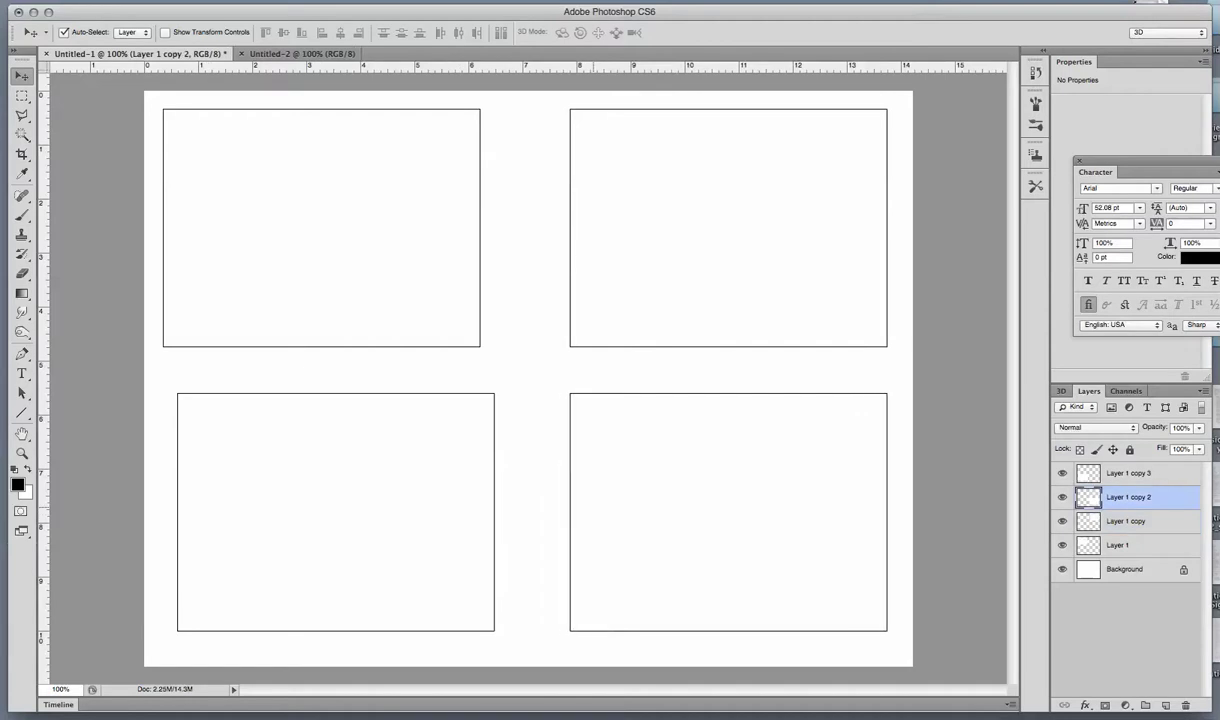
key("Down")
key("Up")
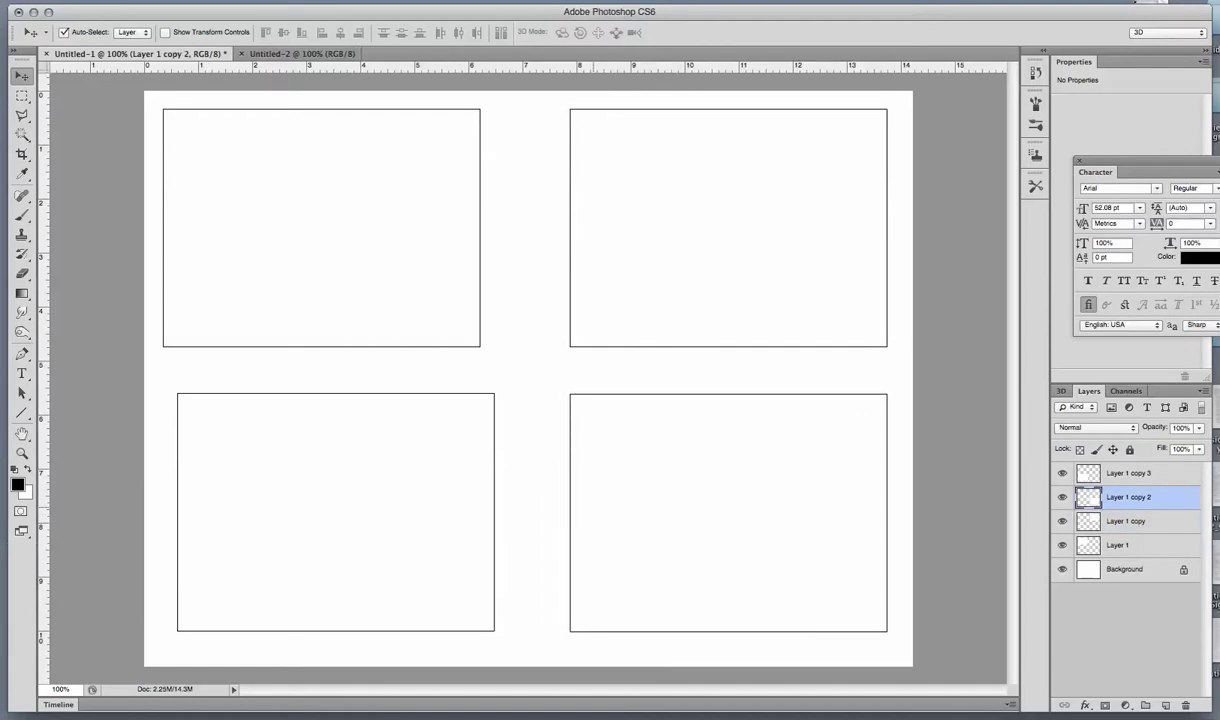
Move the lower-left frame on Layer 1 copy 3 left until it lines up under the upper-left frame
key("alt+bracketright")
key("shift+Left")
key("Left")
key("Left")
key("Left")
key("Left")
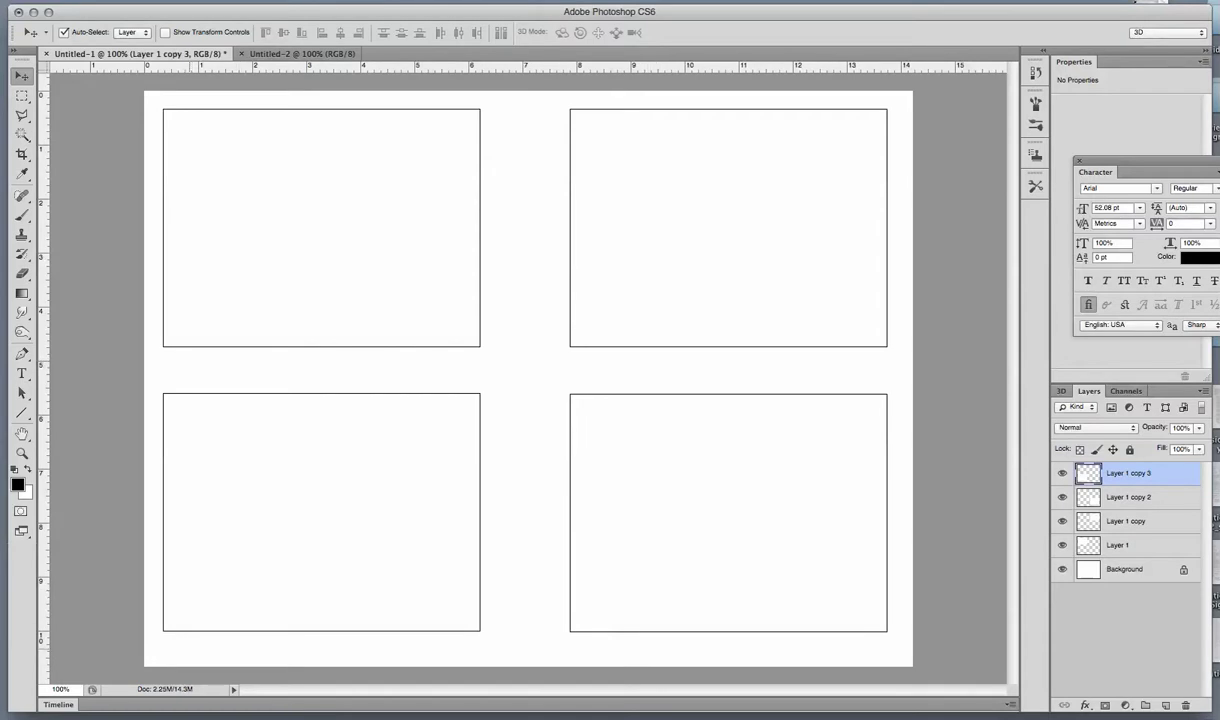
Select all four frame layers and nudge the frames up together, closer to the canvas's upper edge
left_click(1140, 545)
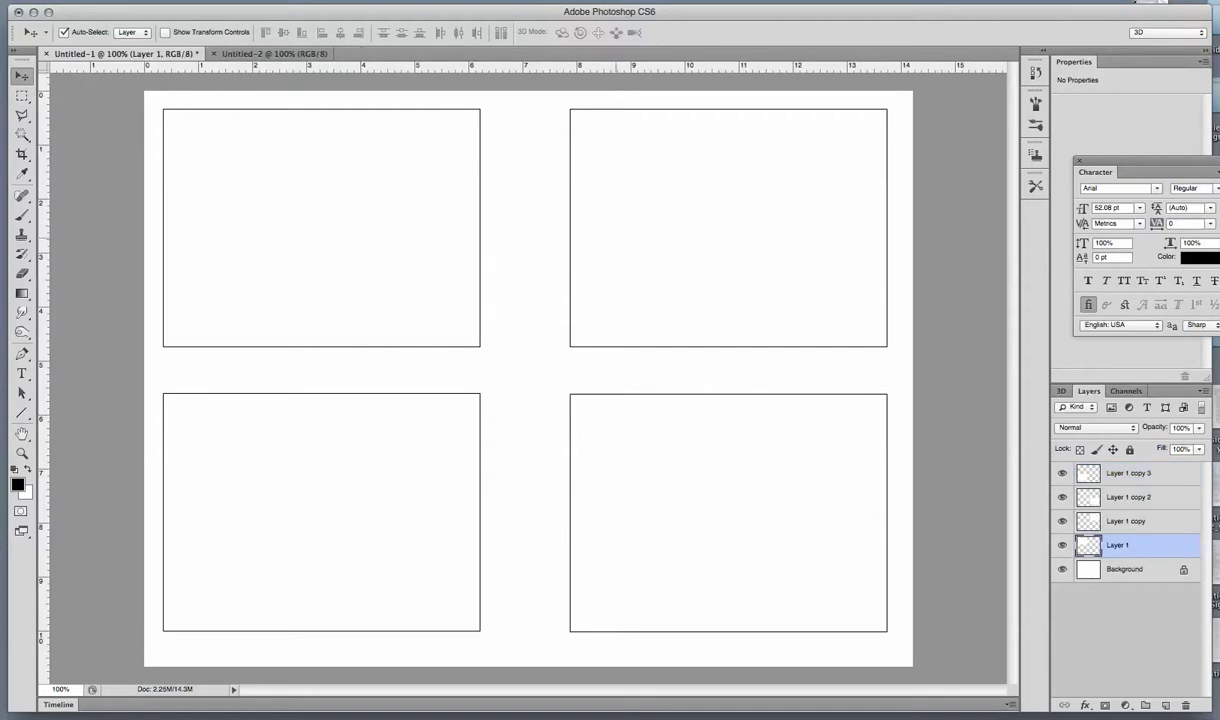
left_click(1140, 521, "shift")
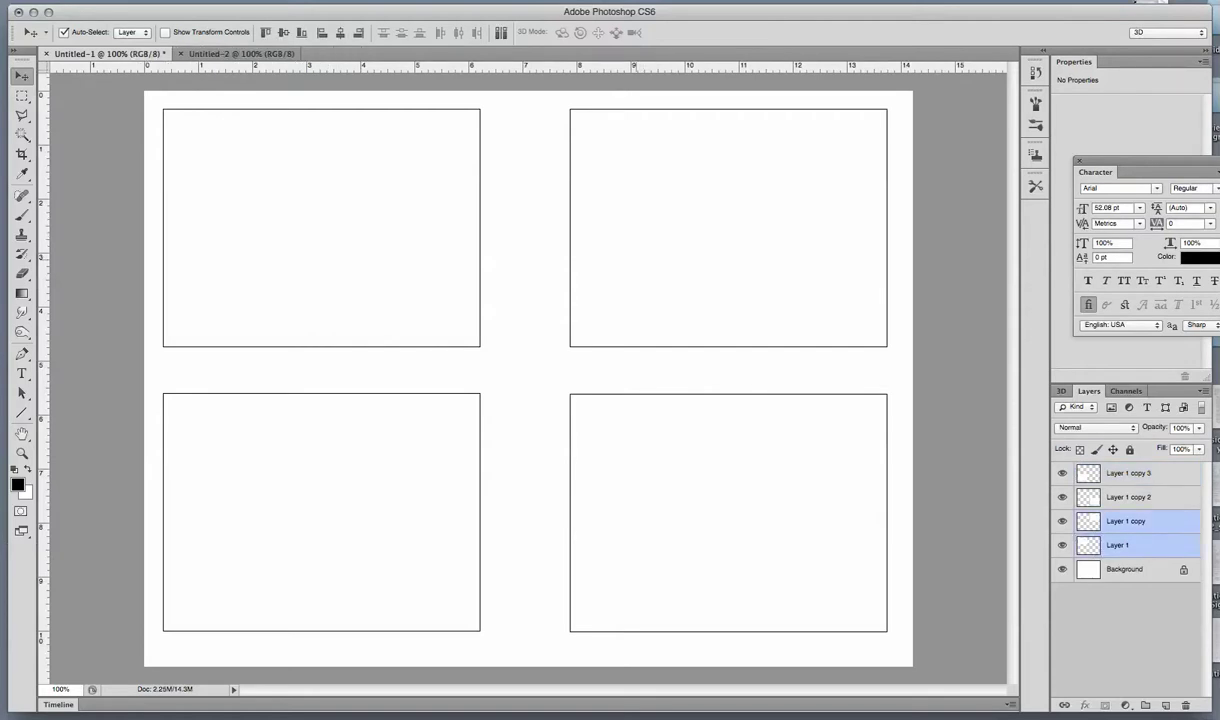
left_click(1140, 473, "super")
left_click(1140, 497, "super")
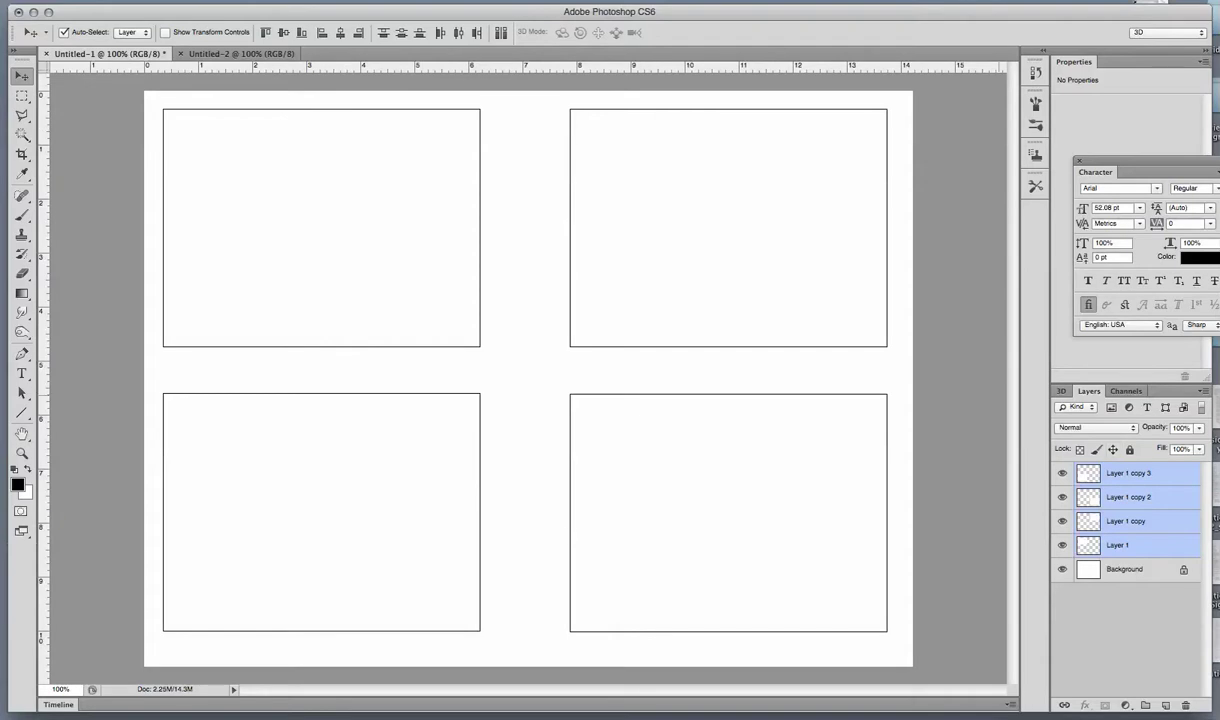
key("Up")
key("Up")
key("Up")
key("Up")
key("Up")
key("Up")
key("Up")
key("Up")
key("Up")
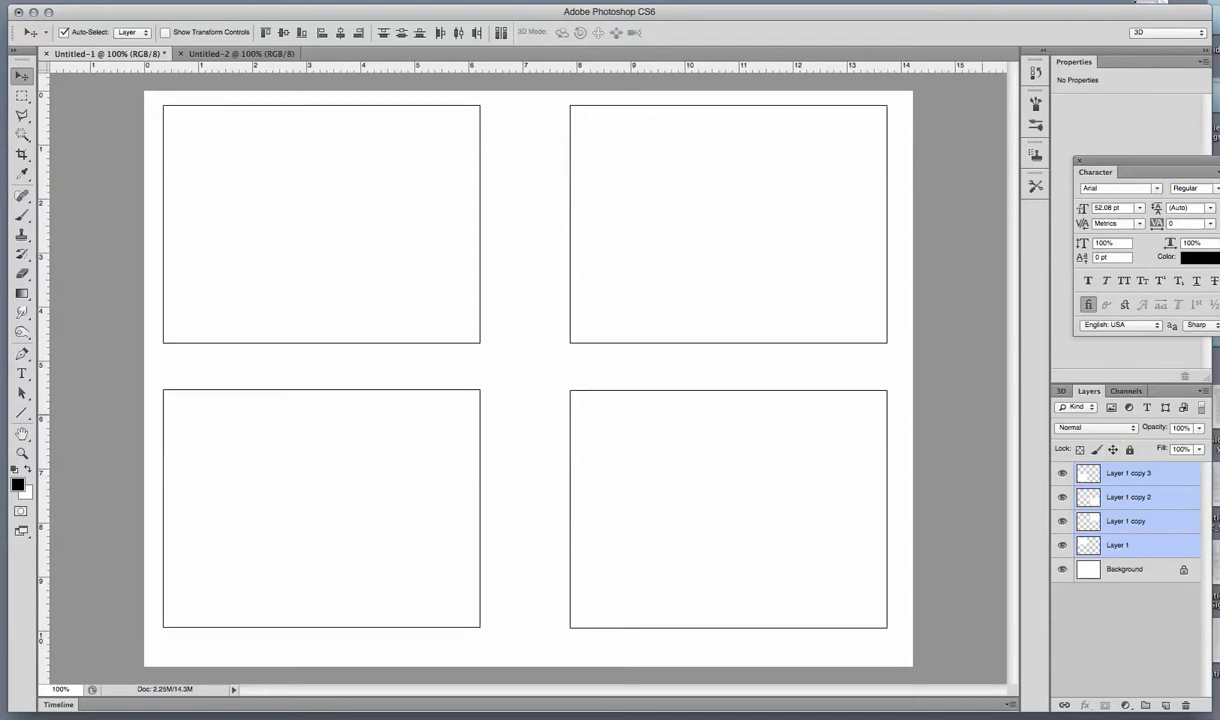
key("Up")
key("Up")
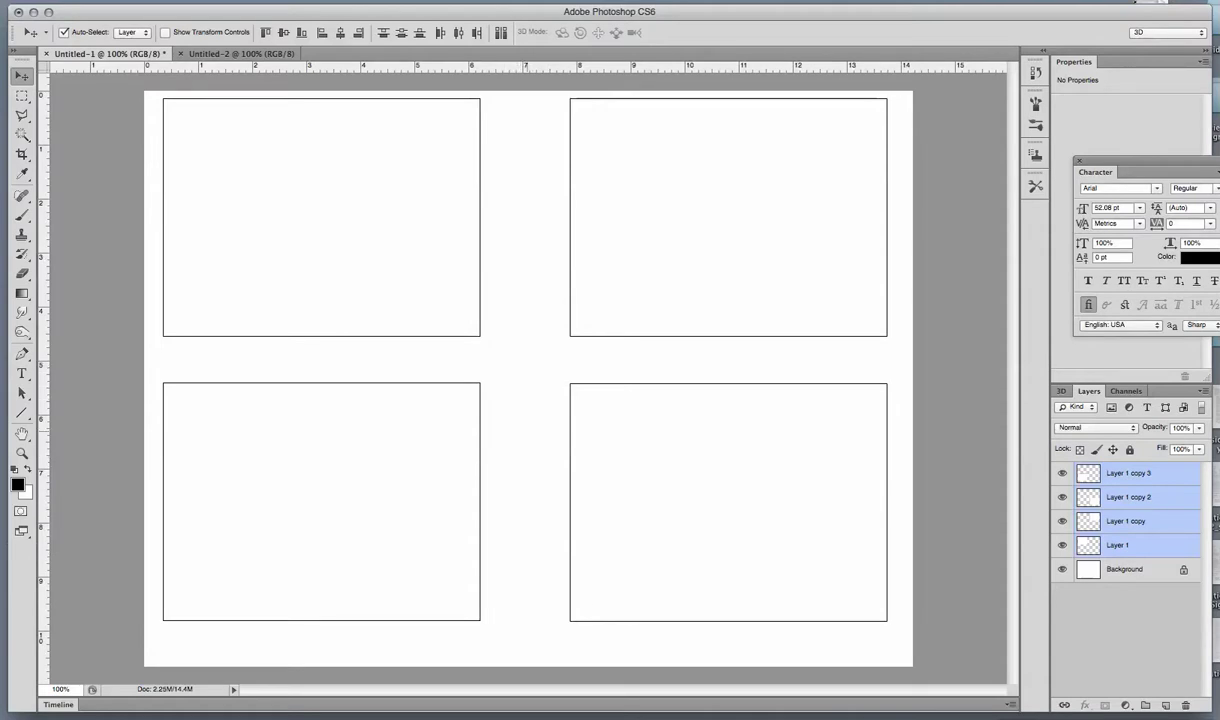
Add a new layer above the frame layers and rename Layer 1 as 1
left_click(516, 413)
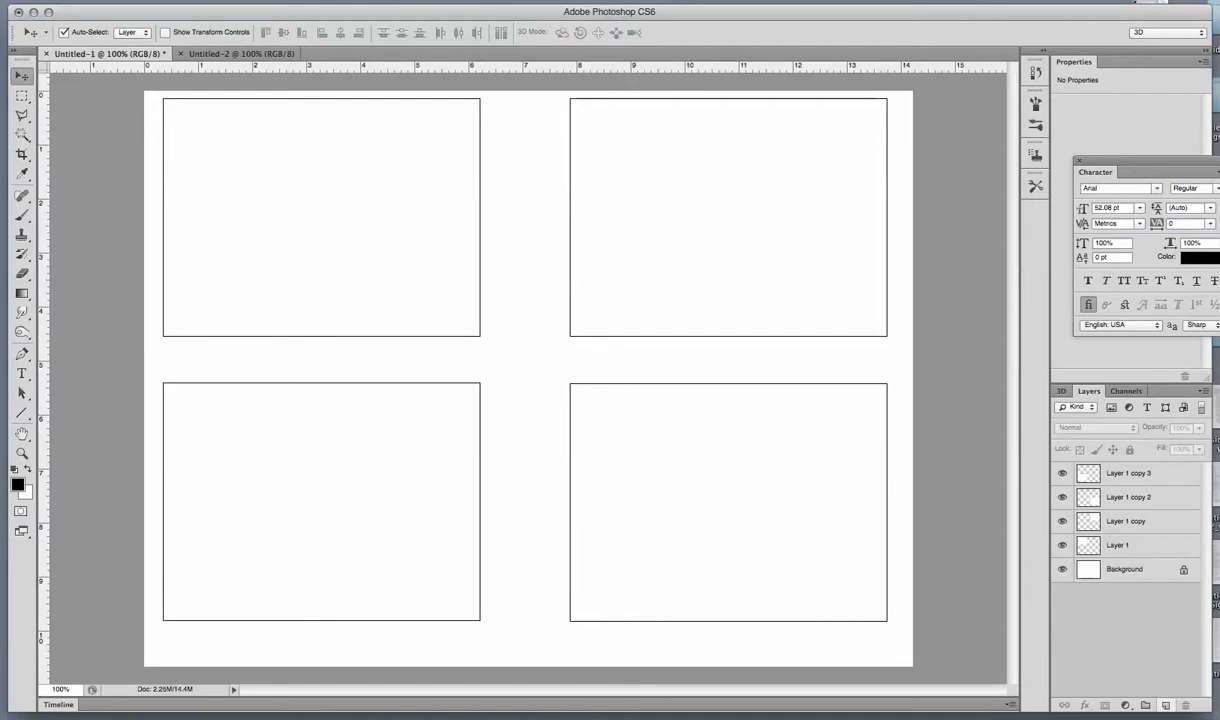
left_click(1165, 705)
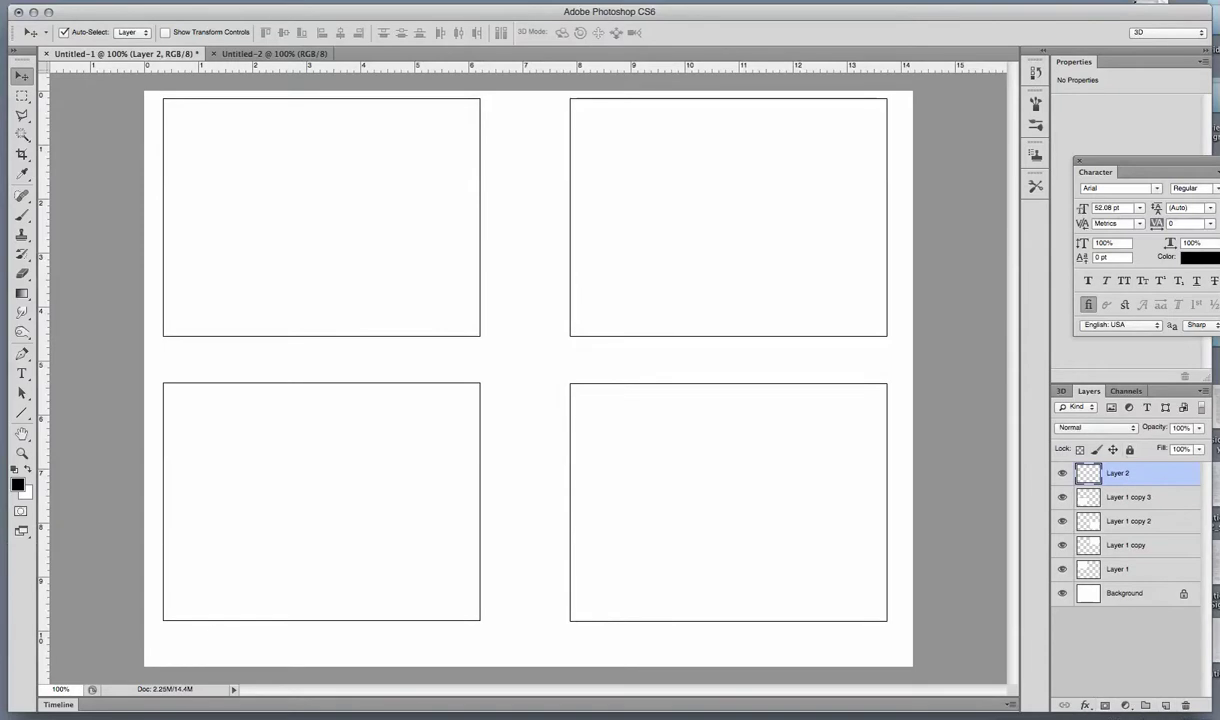
left_click(1117, 569)
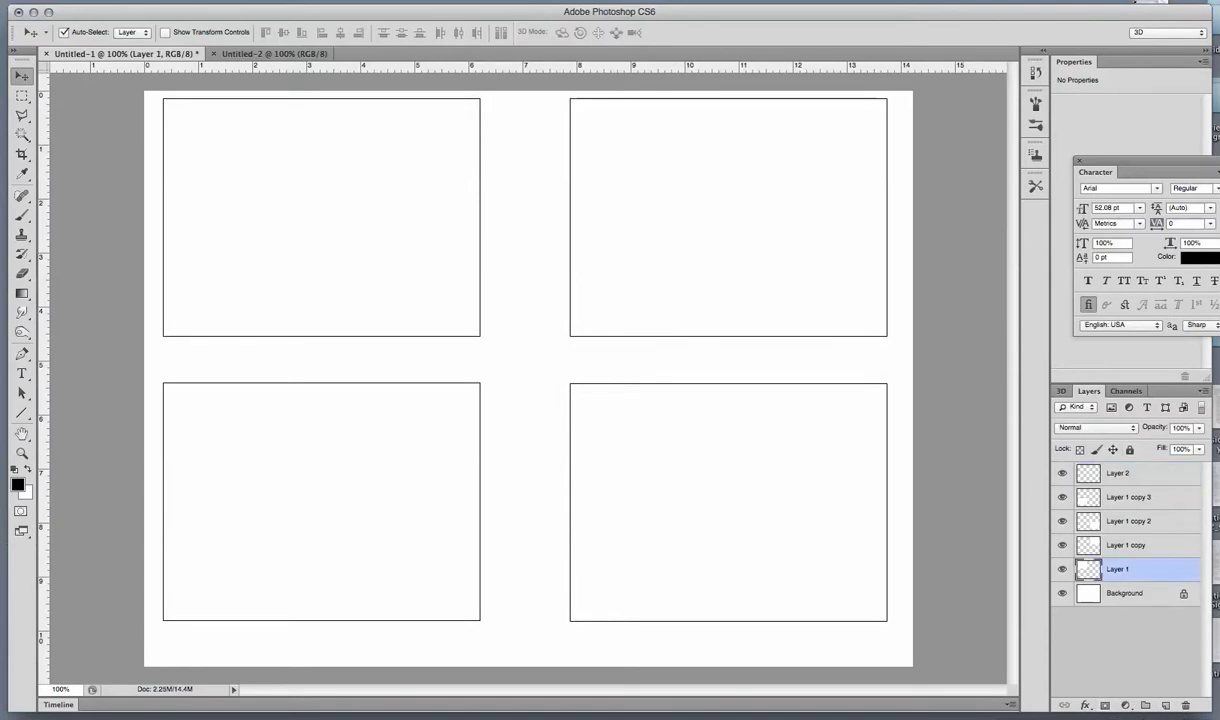
left_click(1125, 545)
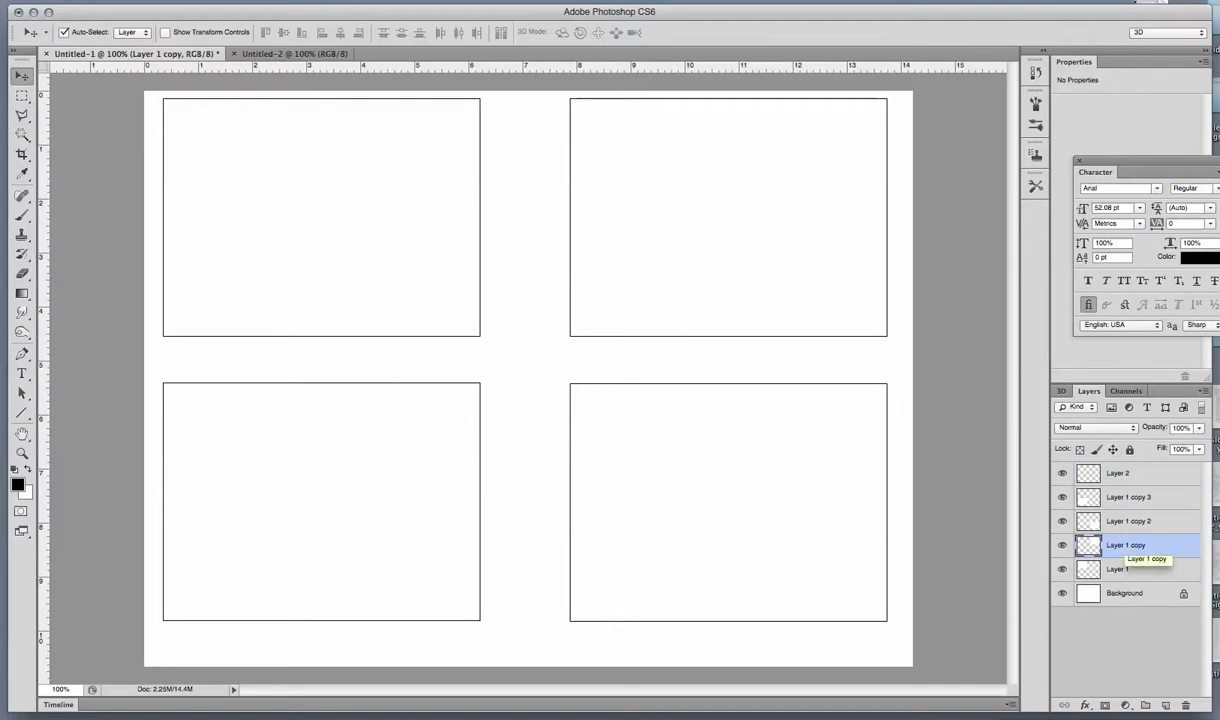
double_click(1126, 545)
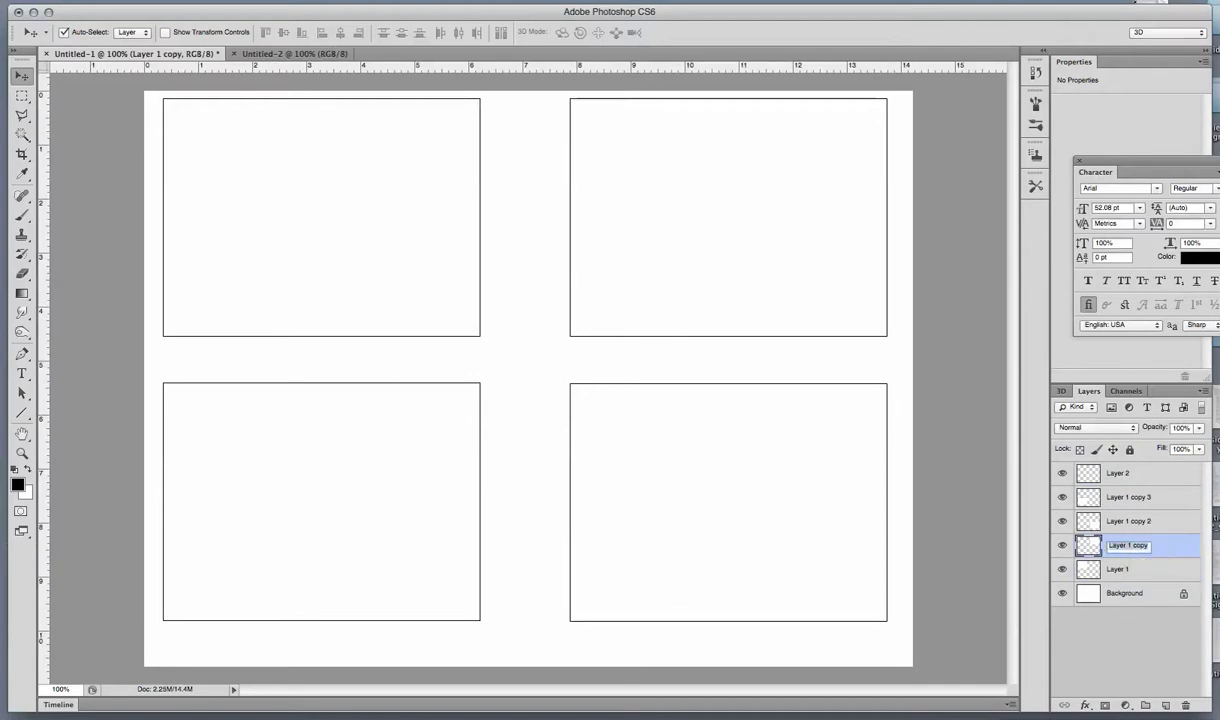
key("shift+Tab")
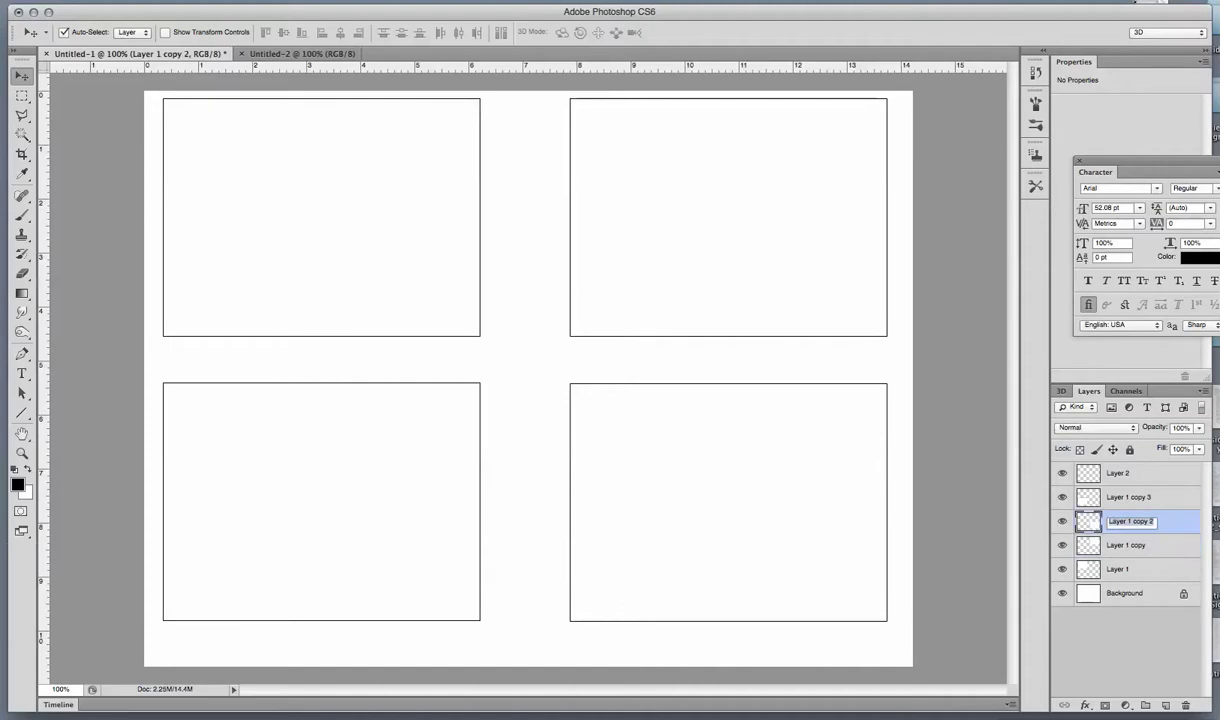
key("shift+Tab")
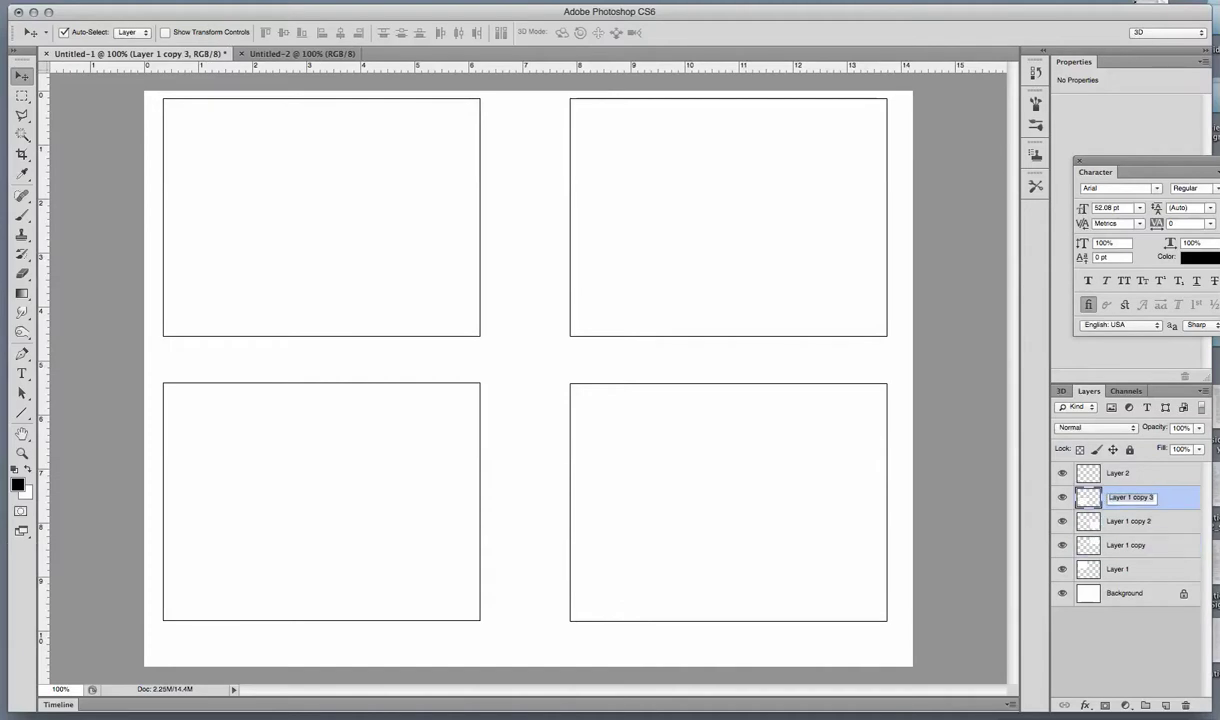
key("Tab")
key("Tab")
key("Tab")
type("1")
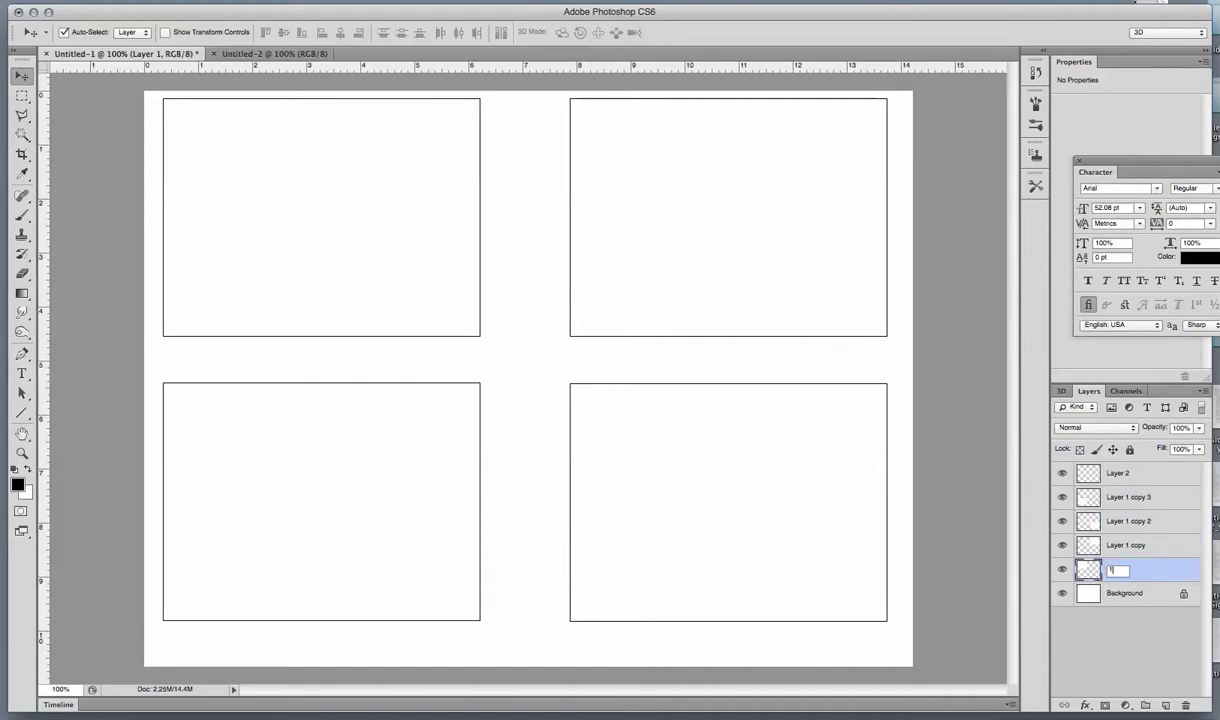
Rename the three frame copies 2, 3 and 4 in ascending layer order, and name the new empty layer d1
key("shift+Tab")
type("2")
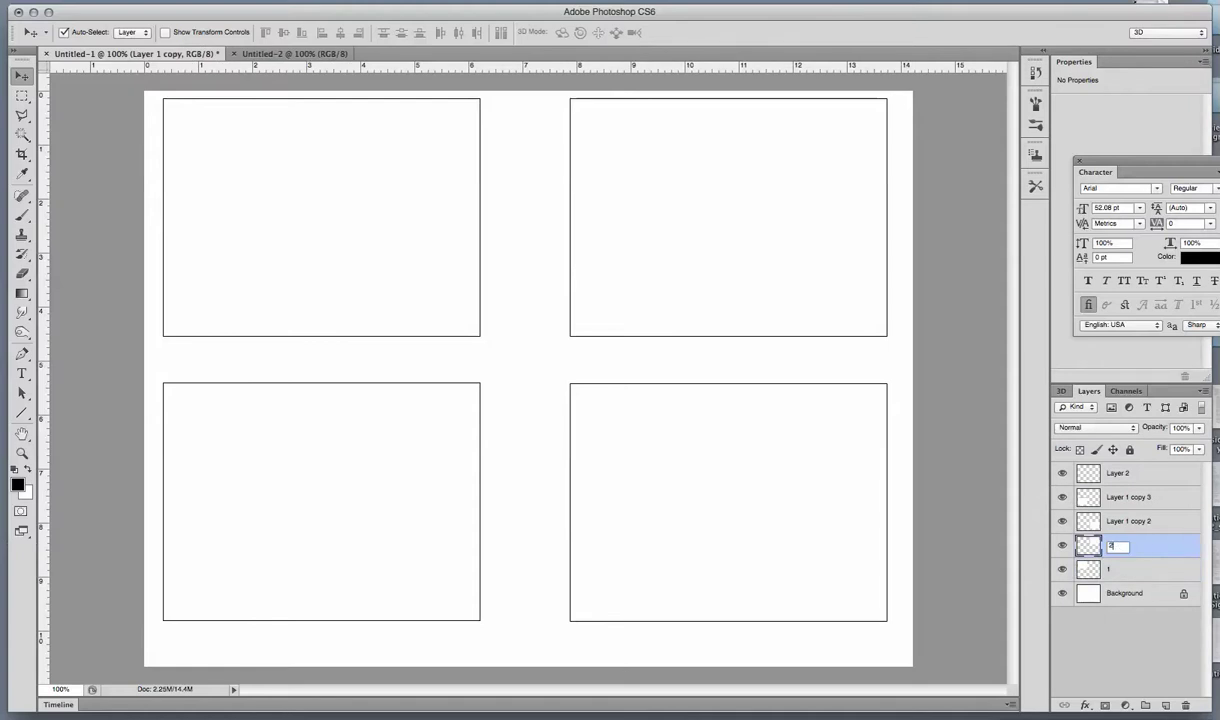
key("shift+Tab")
type("33")
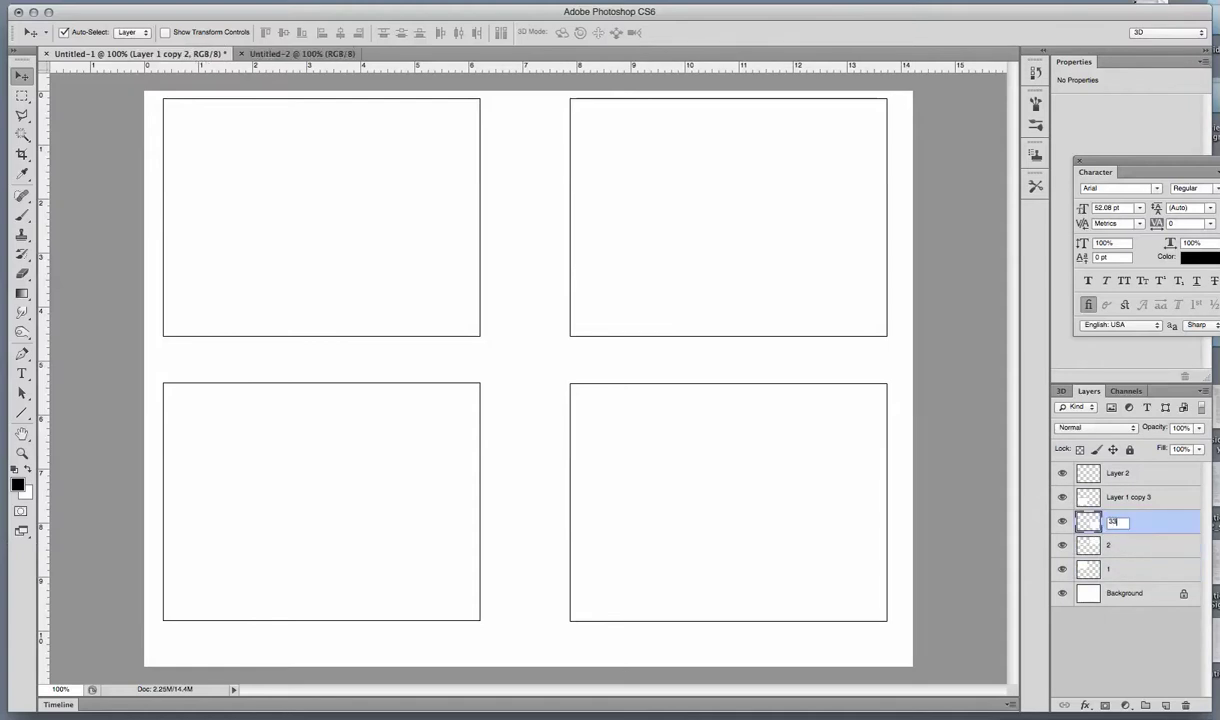
key("BackSpace")
key("shift+Tab")
type("4")
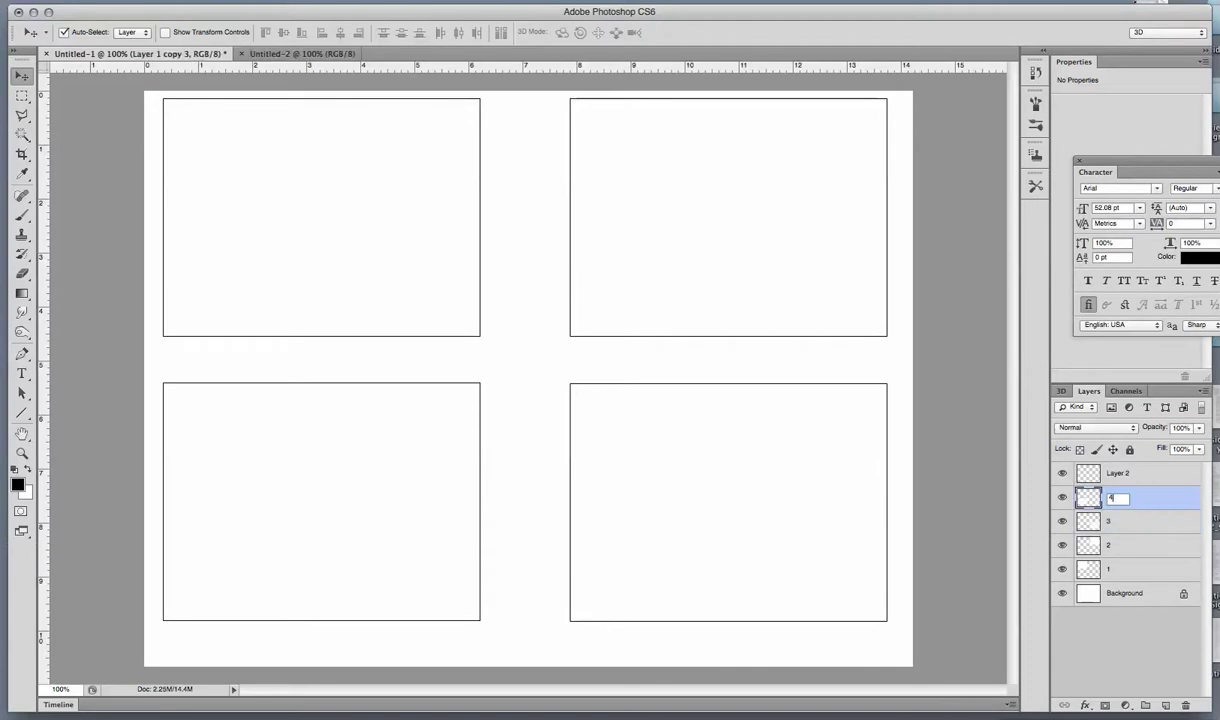
key("shift+Tab")
type("d1")
key("Return")
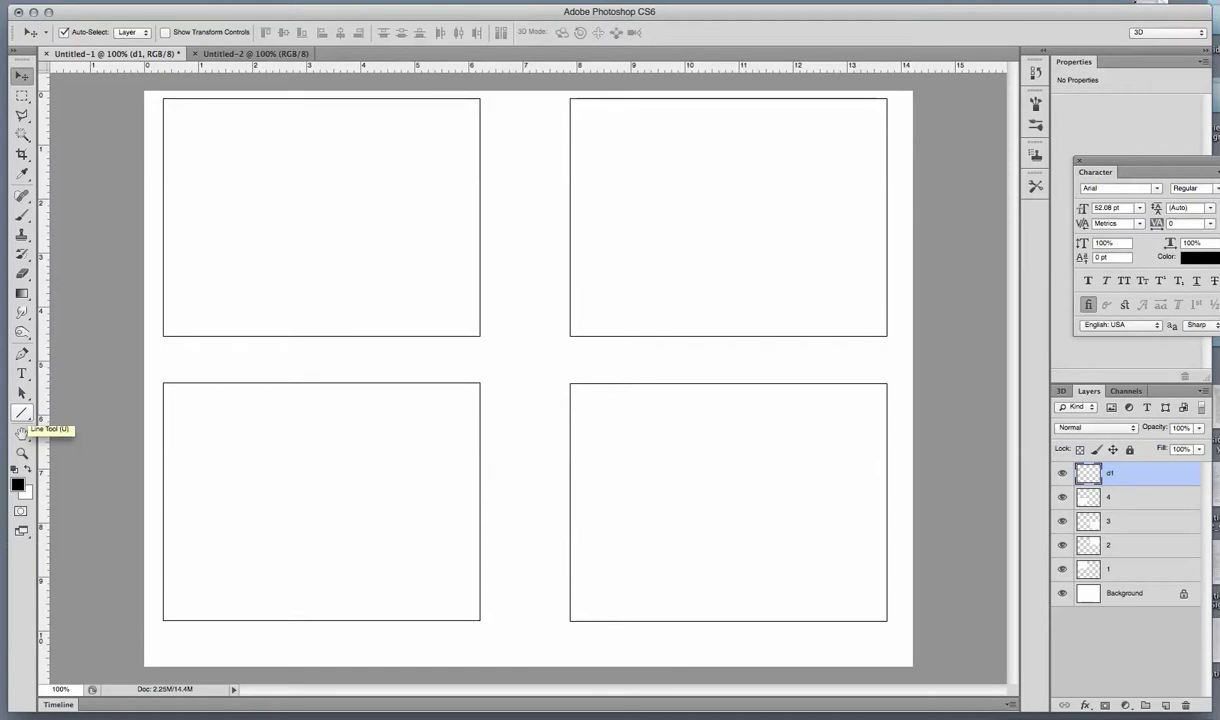
Draw a 5 px black vertical line in Pixels mode inside the upper-left frame on layer d1, and move it near the frame's left side
left_click(22, 414)
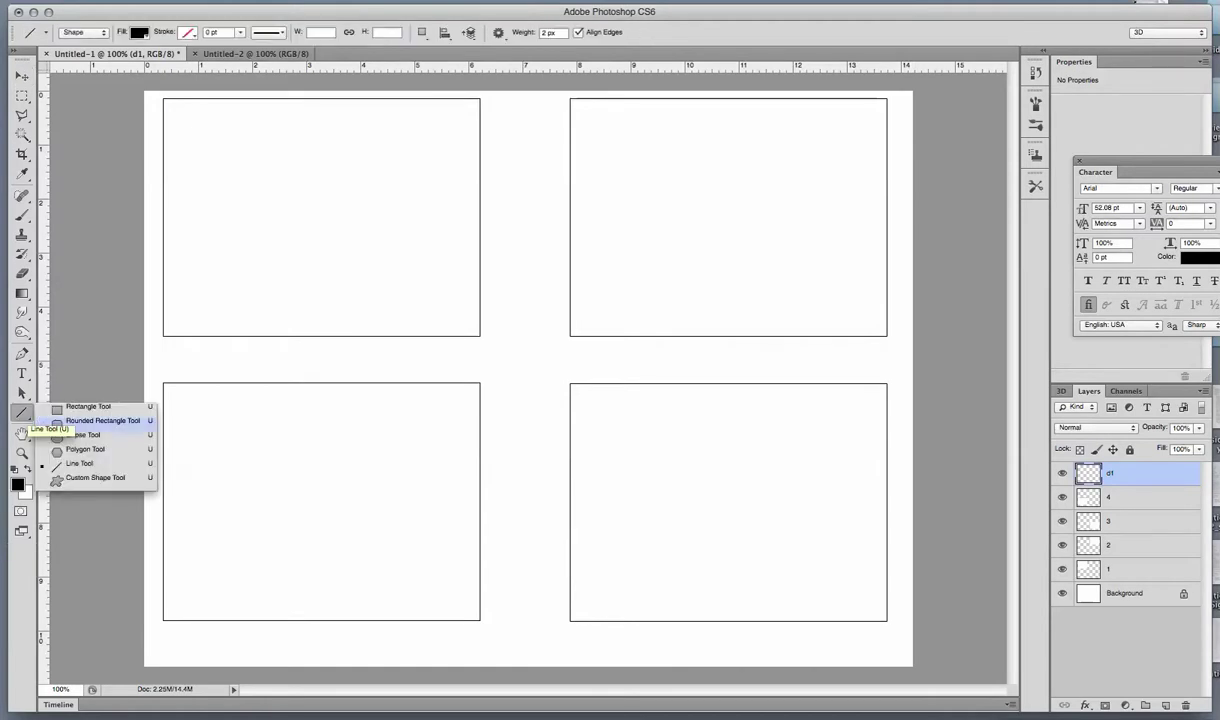
left_click(80, 463)
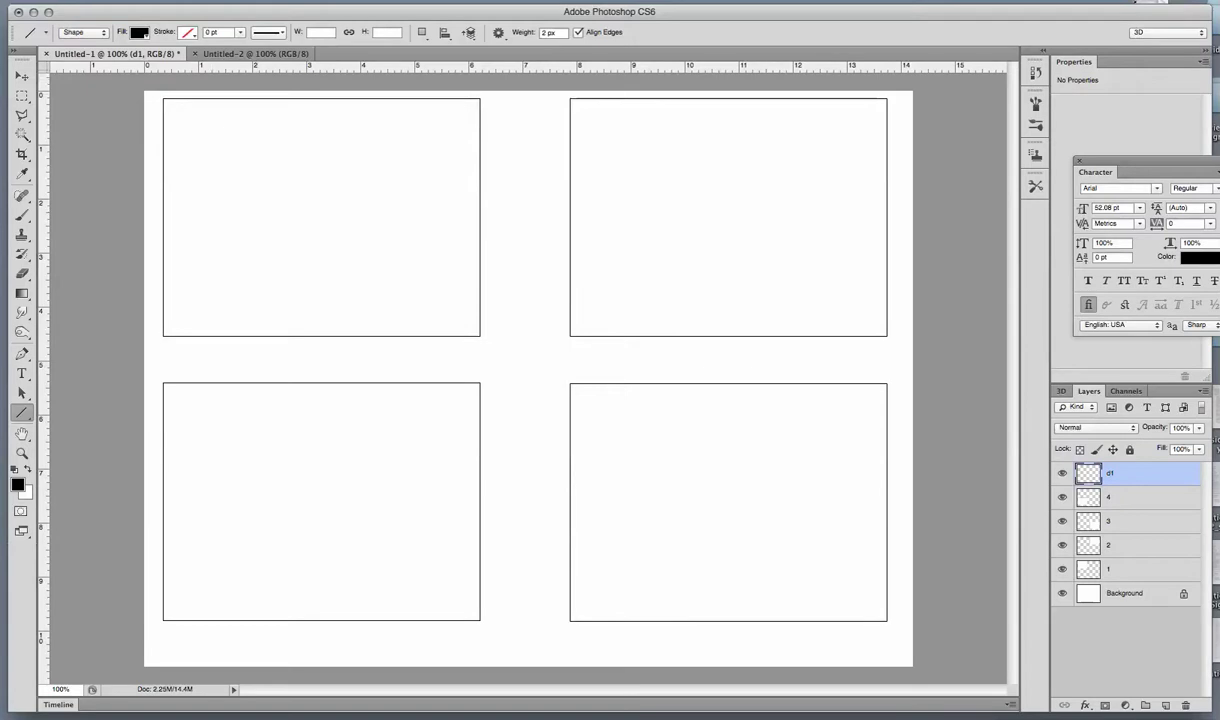
left_click(83, 32)
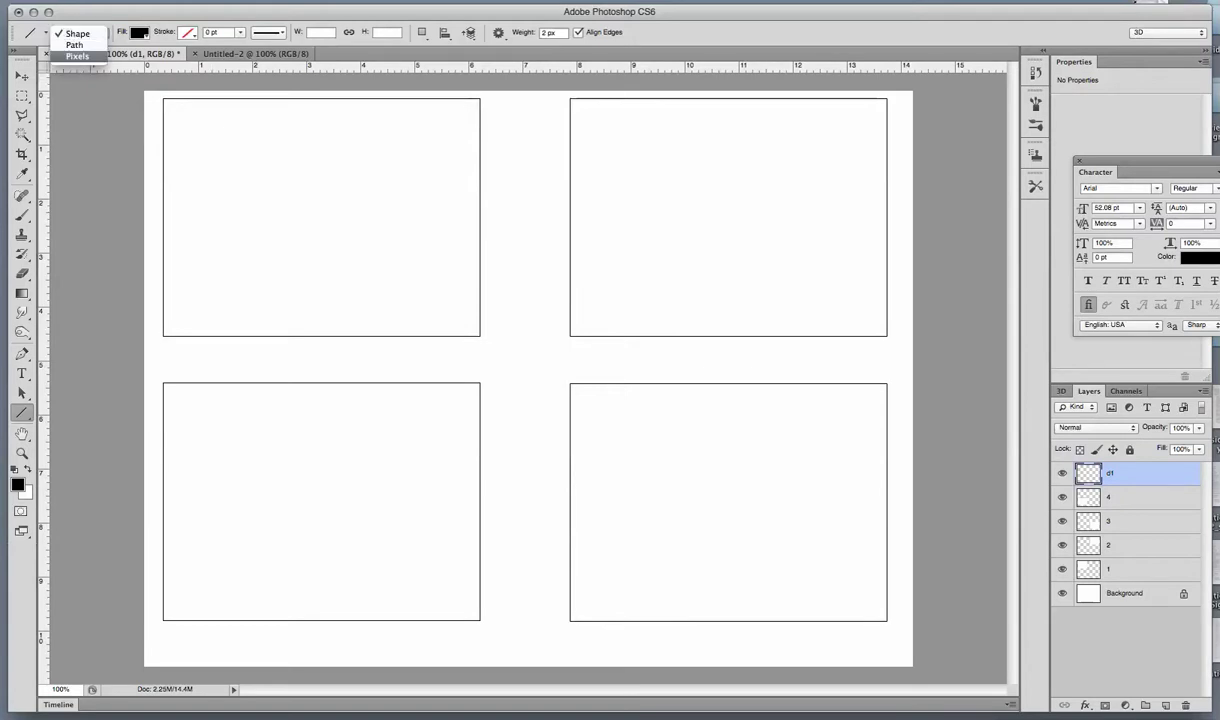
left_click(77, 56)
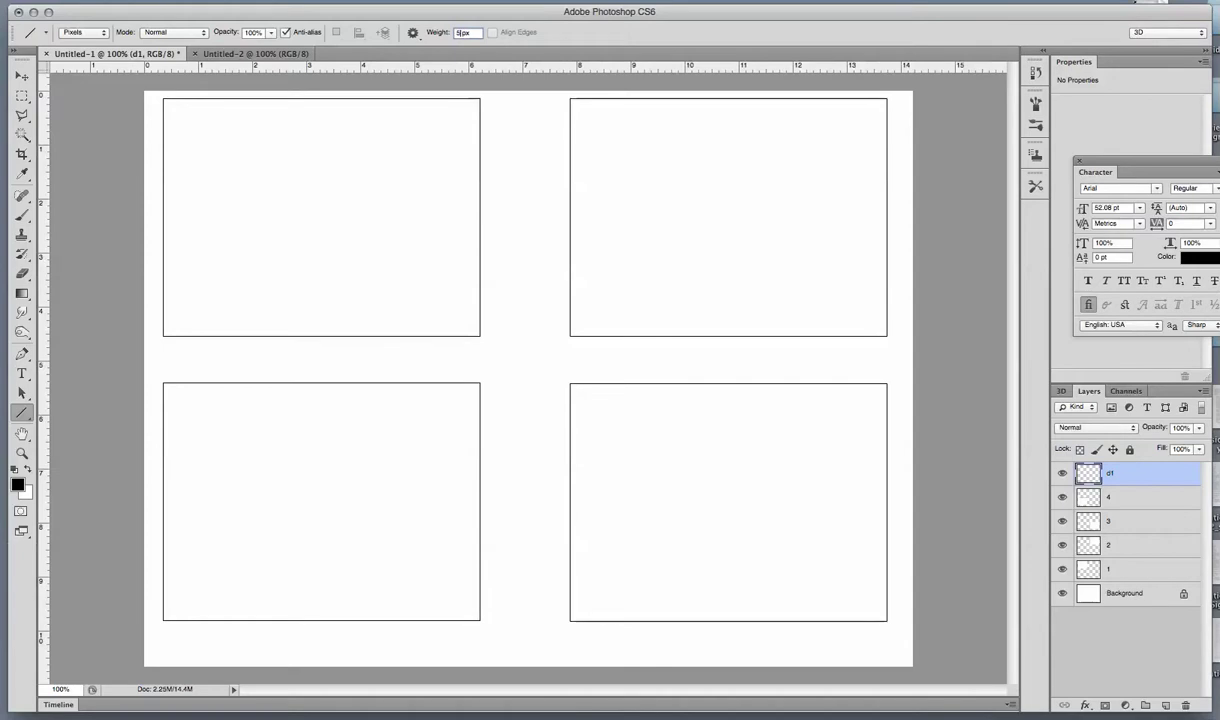
left_click_drag(213, 132, 214, 302)
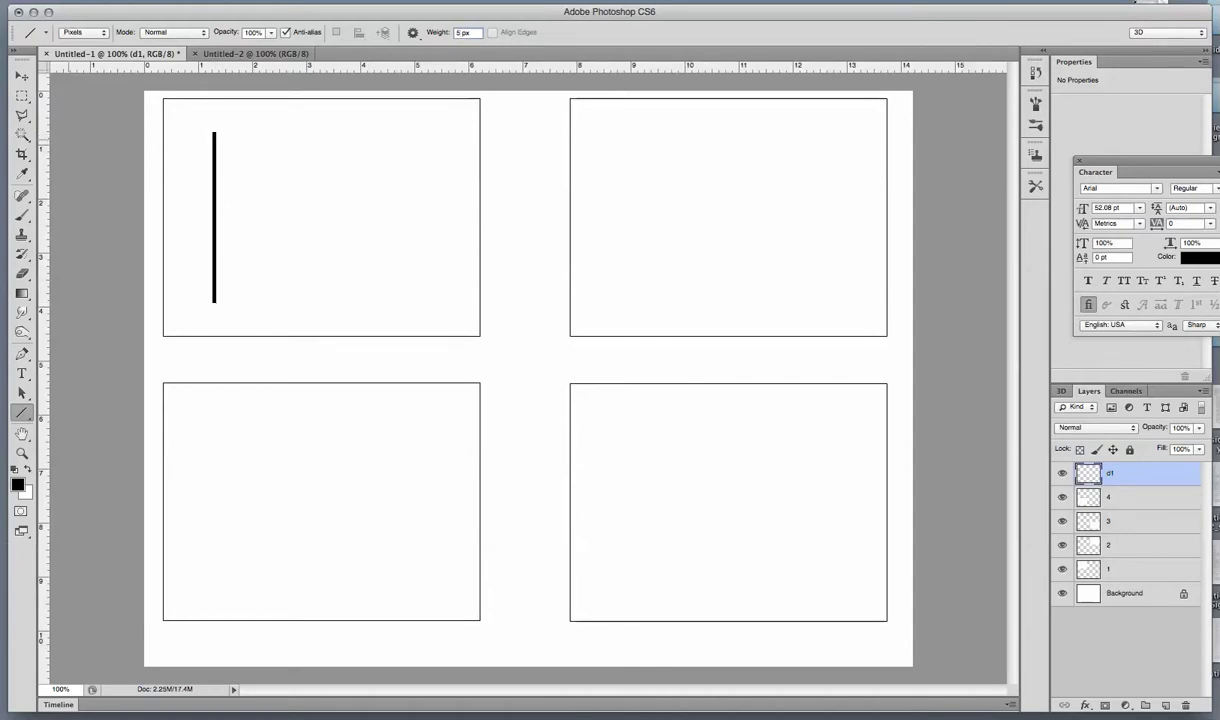
key("v")
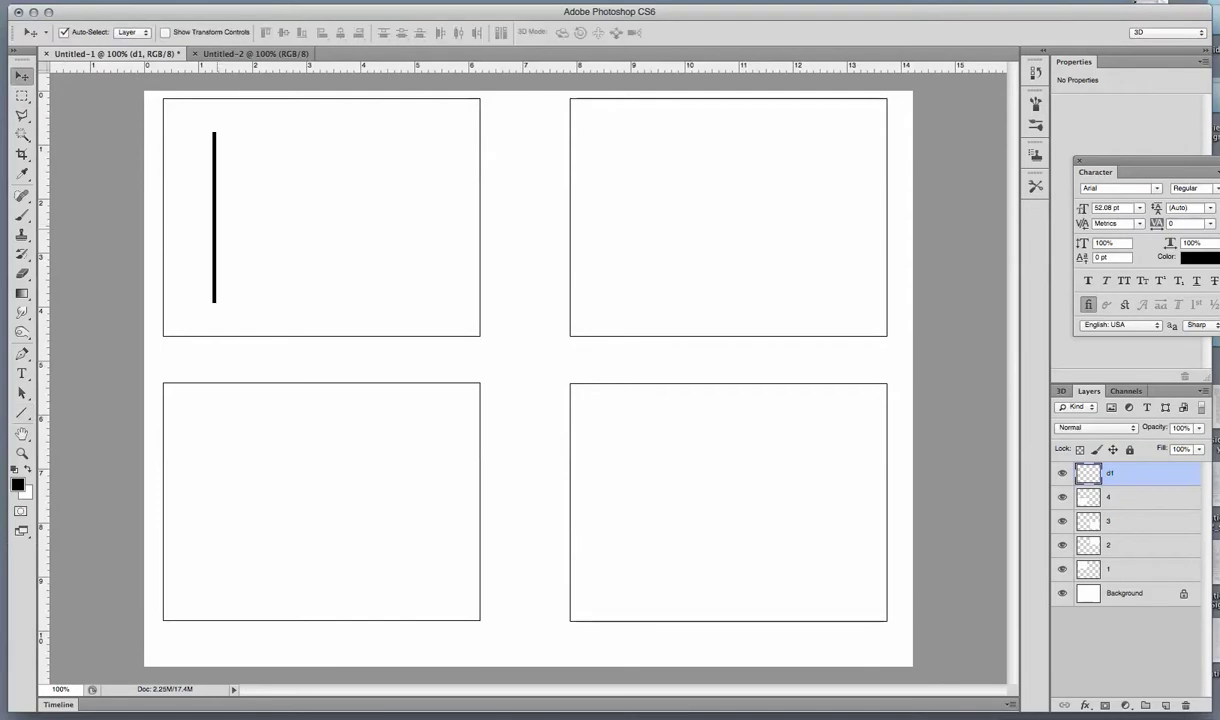
left_click_drag(213, 205, 188, 205)
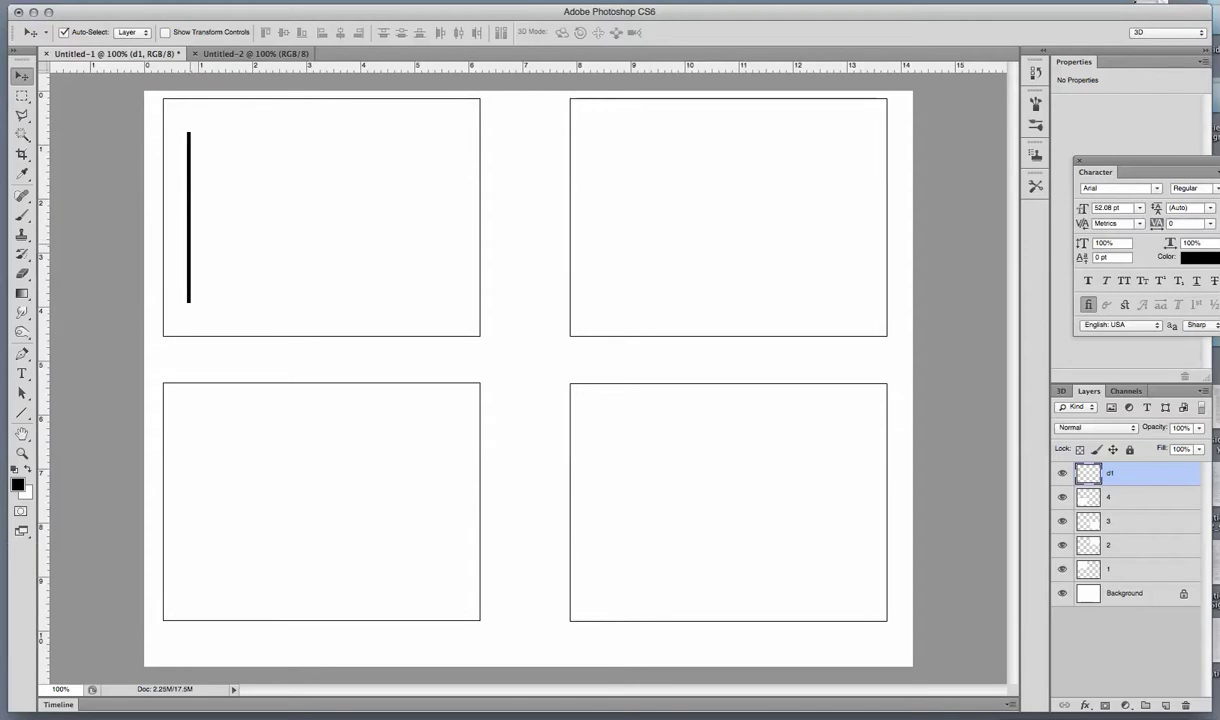
Duplicate the vertical line repeatedly across the right half of the upper-left frame, varying the spacing, overlap and height of the copies
left_click_drag(189, 212, 339, 220, "alt")
key("super+z")
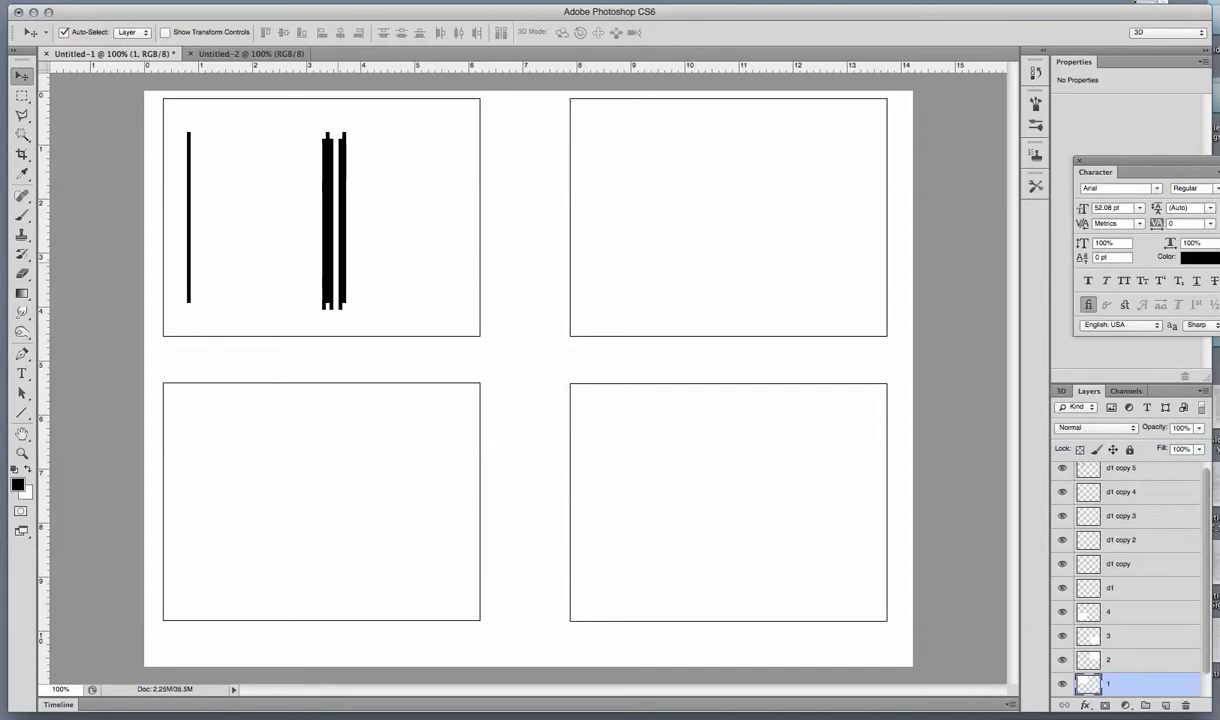
left_click_drag(338, 225, 401, 260, "alt")
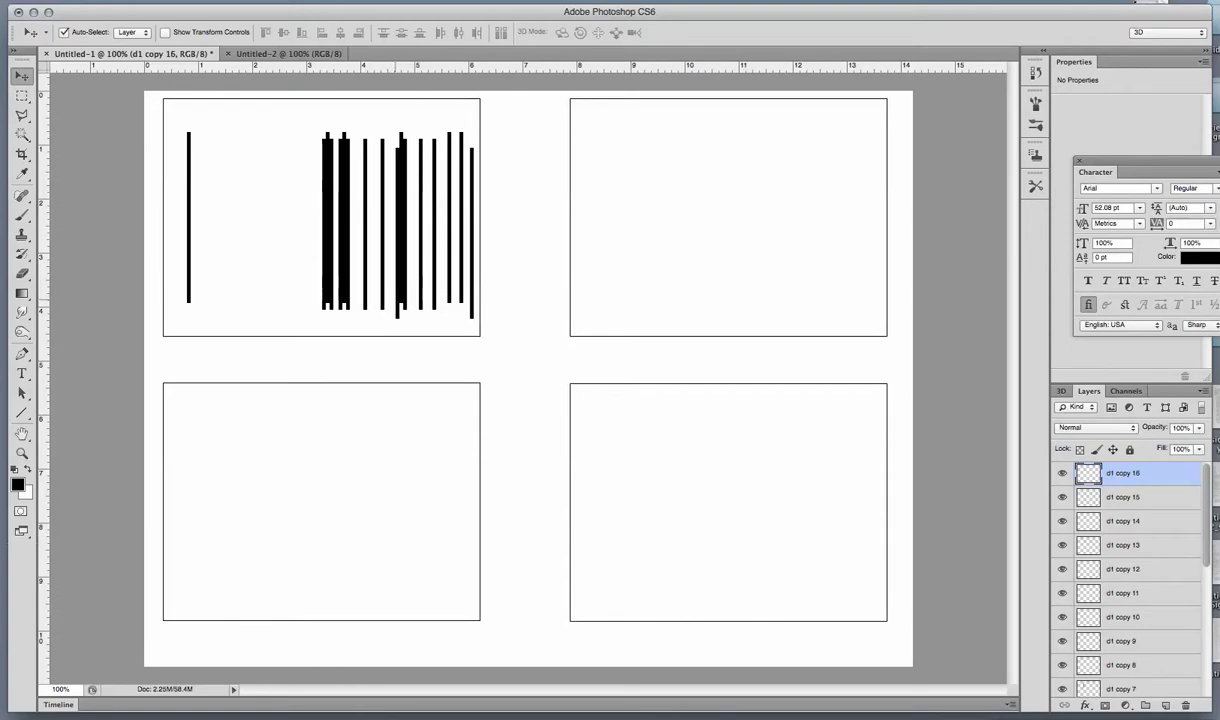
key("alt+shift+comma")
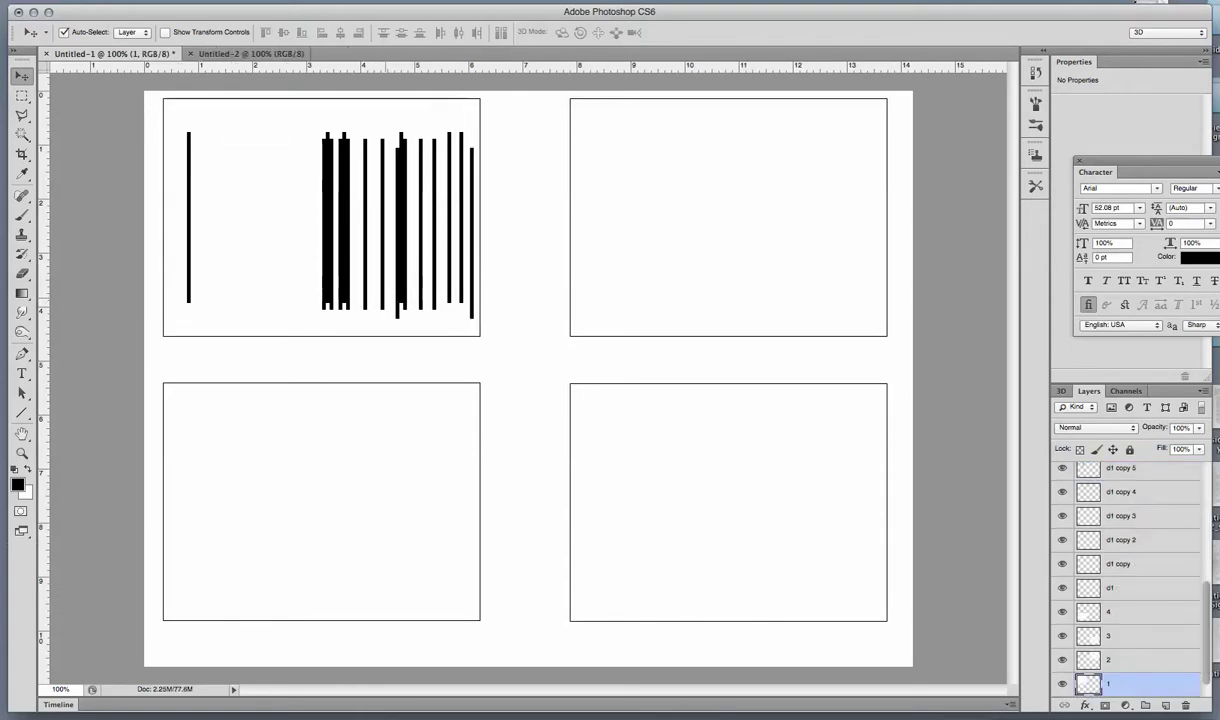
mouse_move(402, 260)
left_mouse_down("alt")
mouse_move(371, 252)
mouse_move(393, 296)
mouse_move(408, 236)
left_mouse_up("alt")
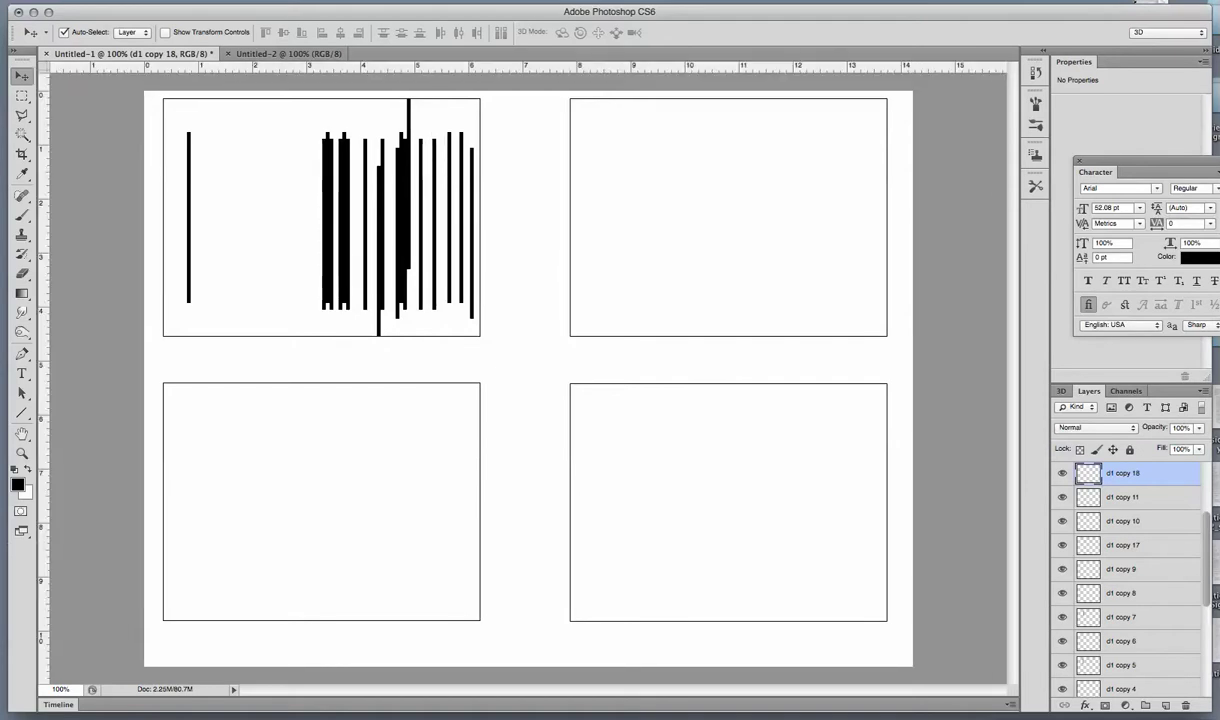
Place horizontal guides at the lower and upper ends of the leftmost vertical line, and remove both guides
left_click_drag(340, 66, 340, 303)
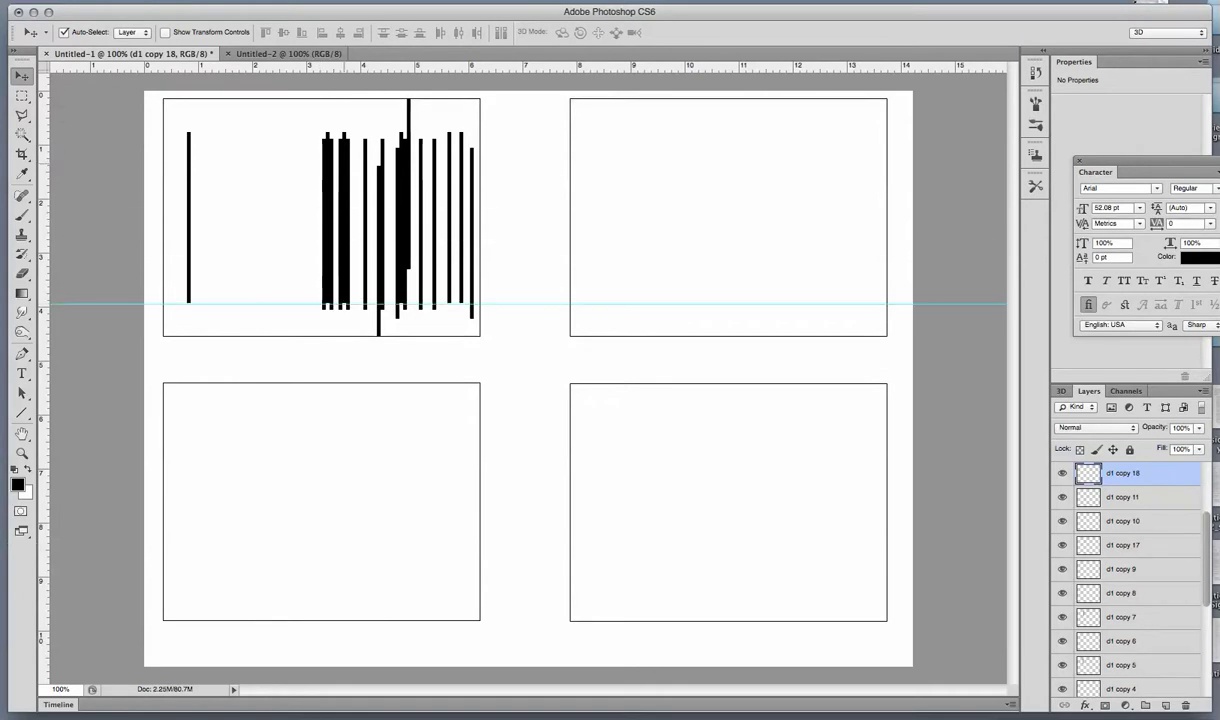
left_click_drag(408, 66, 408, 130)
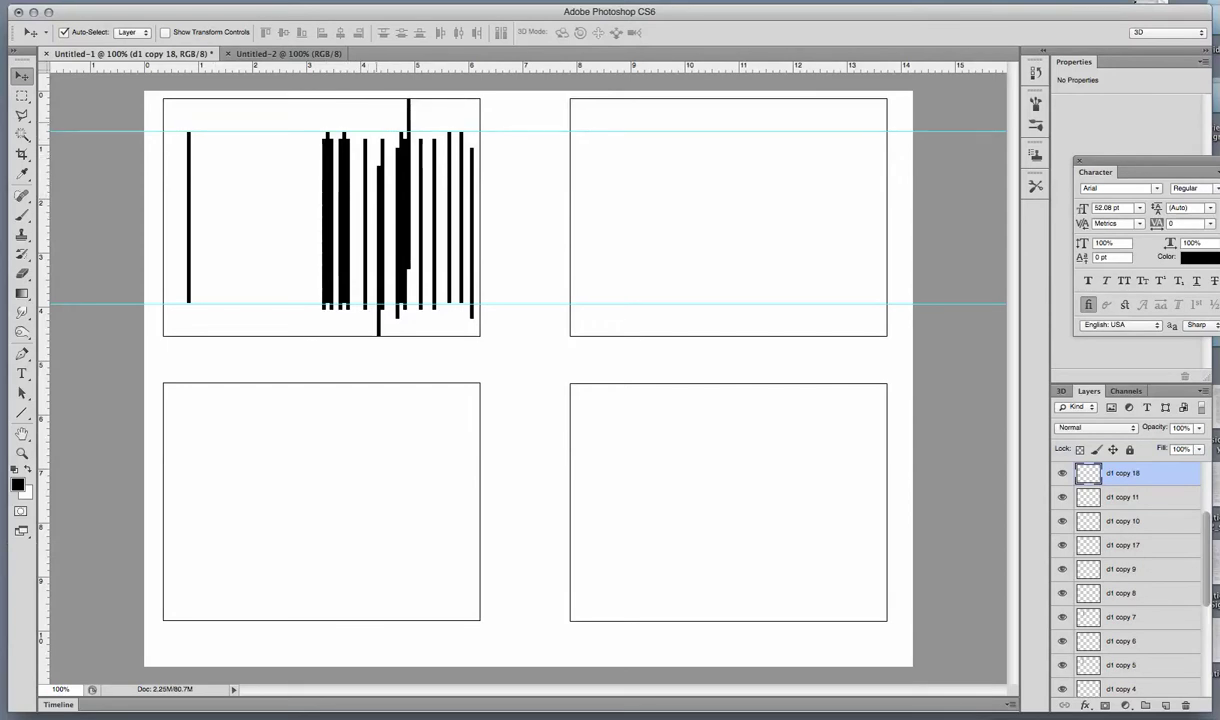
left_click_drag(320, 131, 325, 50)
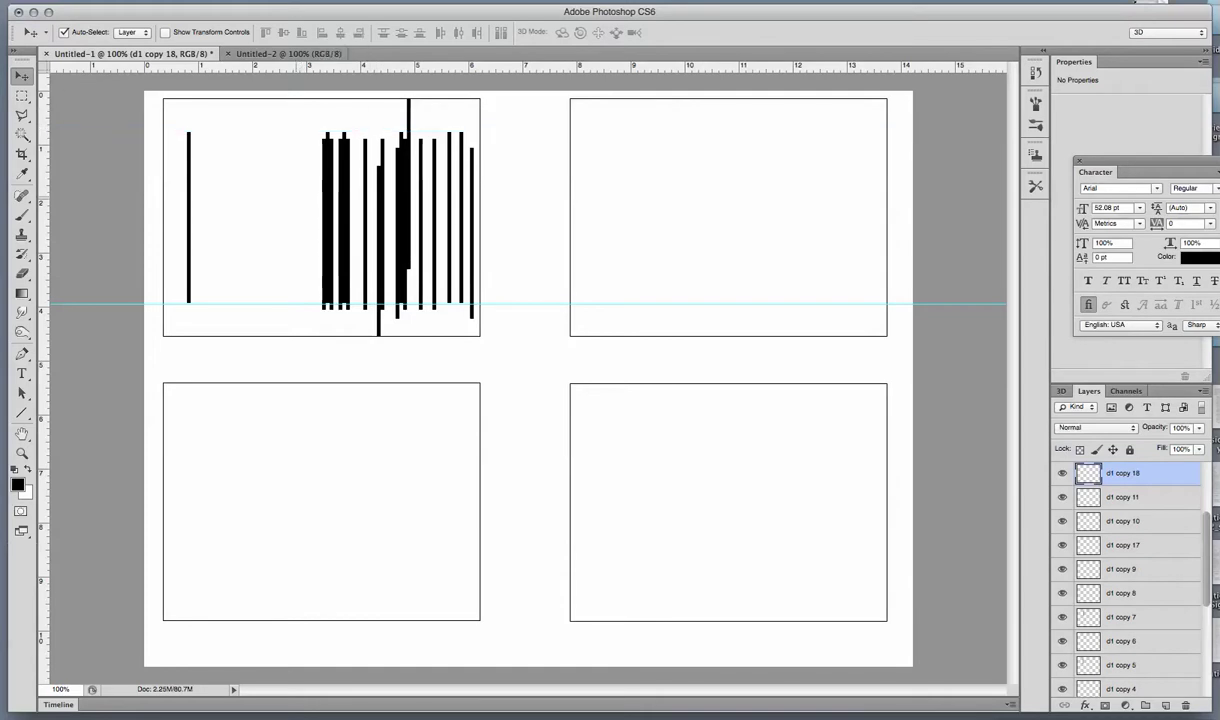
left_click_drag(320, 303, 322, 50)
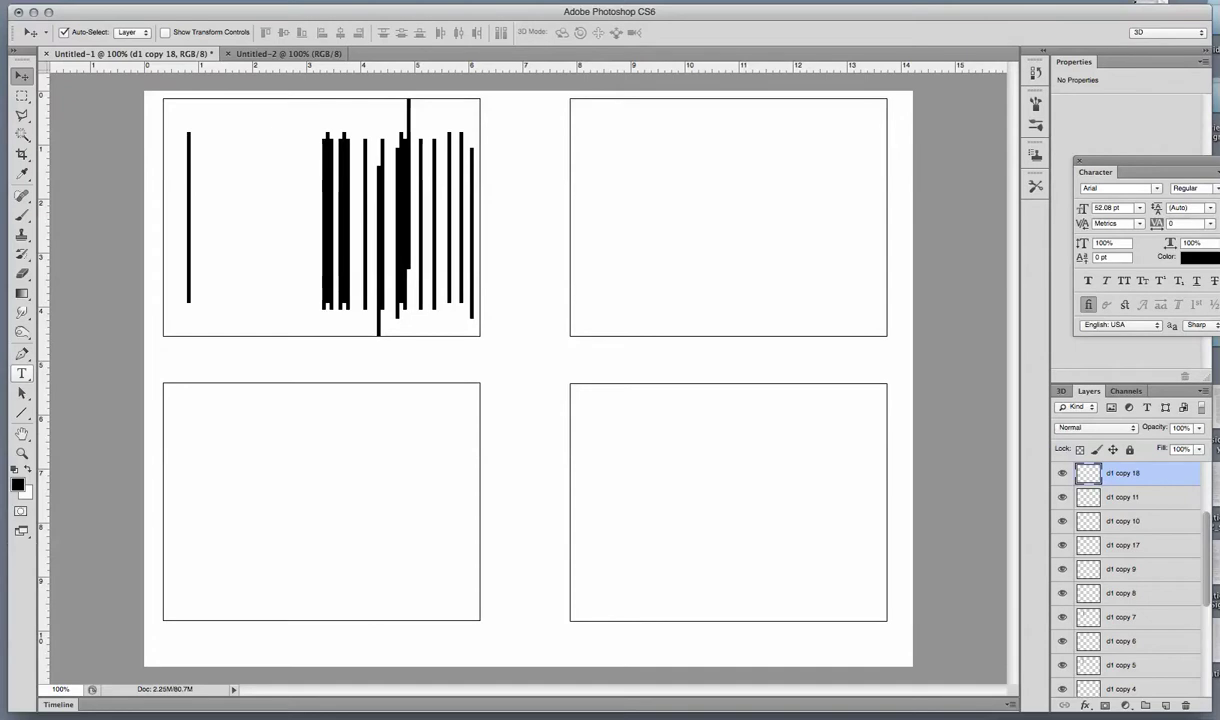
Add an 11 pt Arial text caption reading "Example 1/Example 2" with Sharp anti-aliasing just below the upper-left frame
key("t")
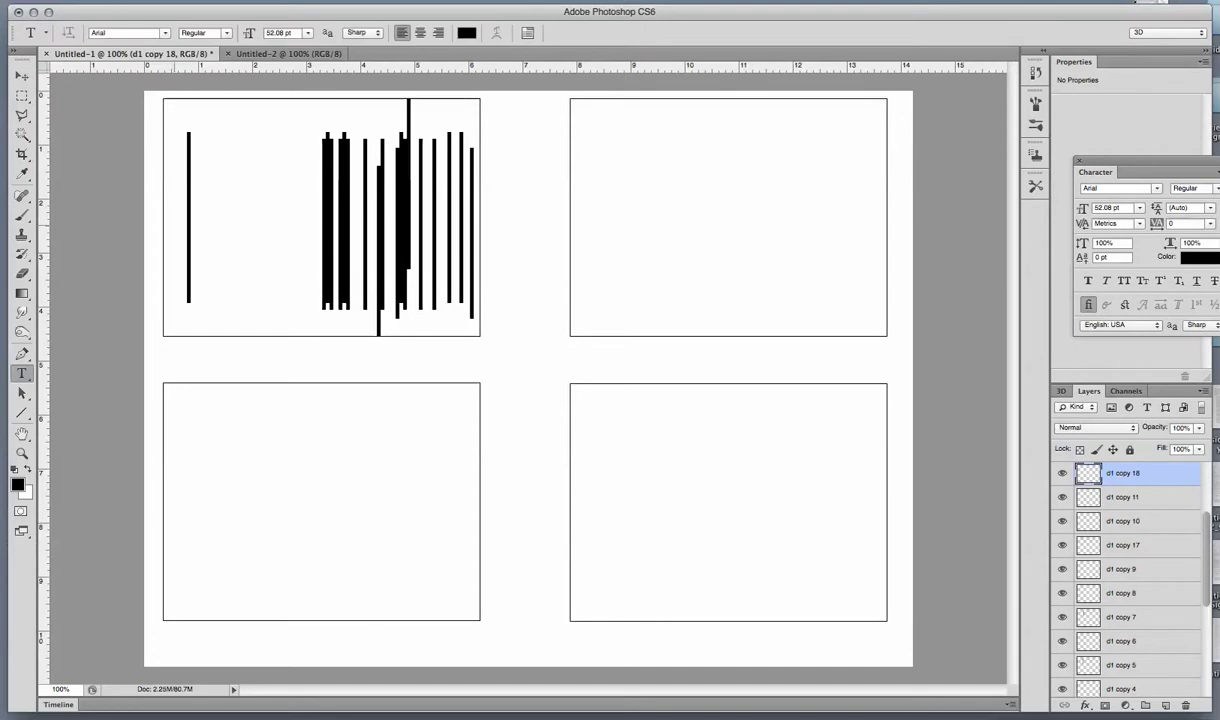
left_click(308, 33)
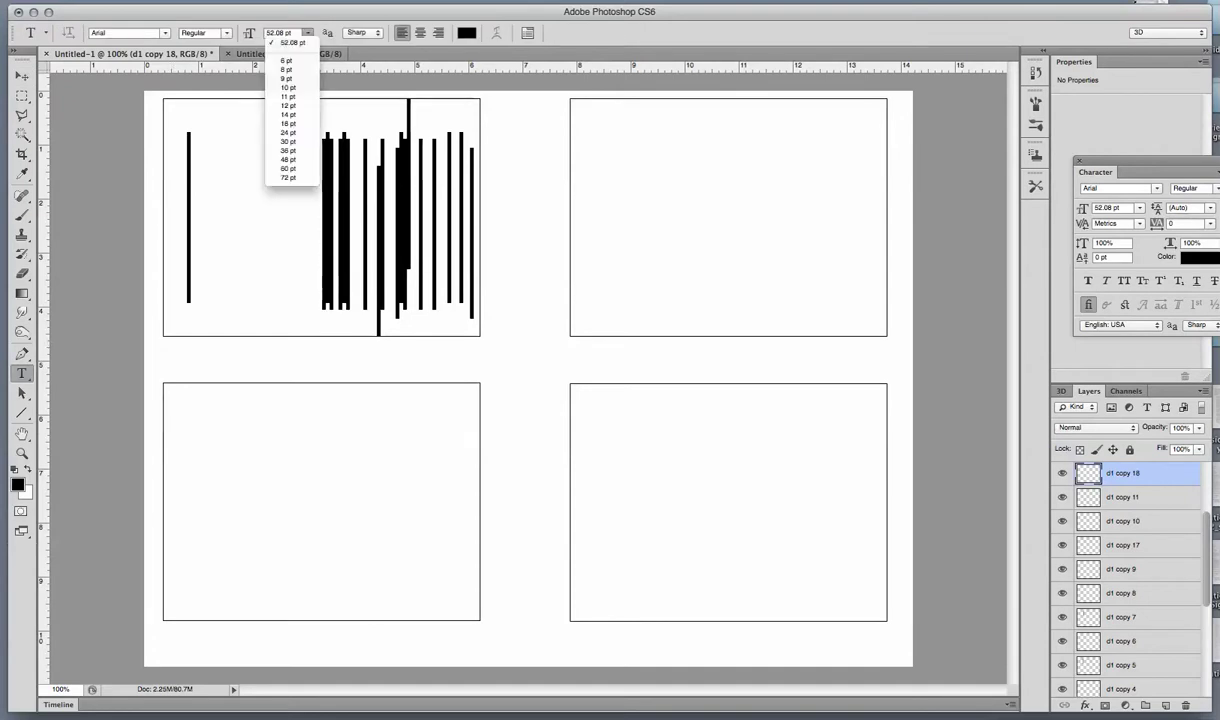
left_click(288, 96)
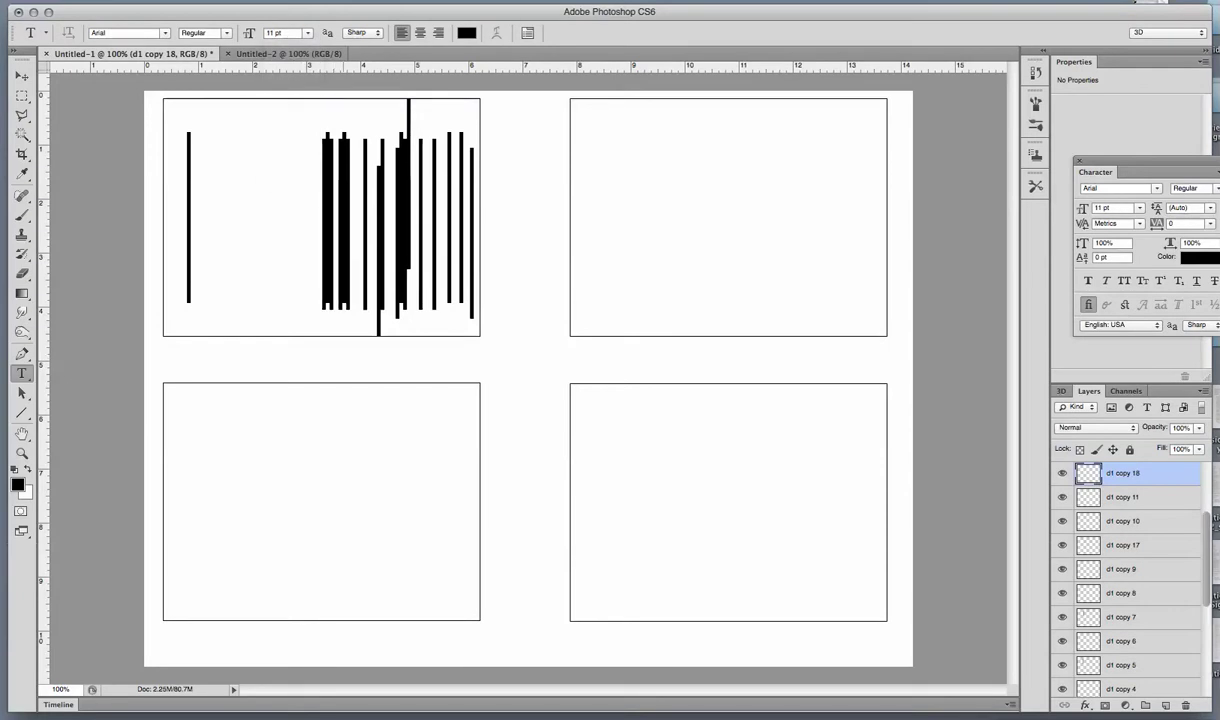
left_click(362, 33)
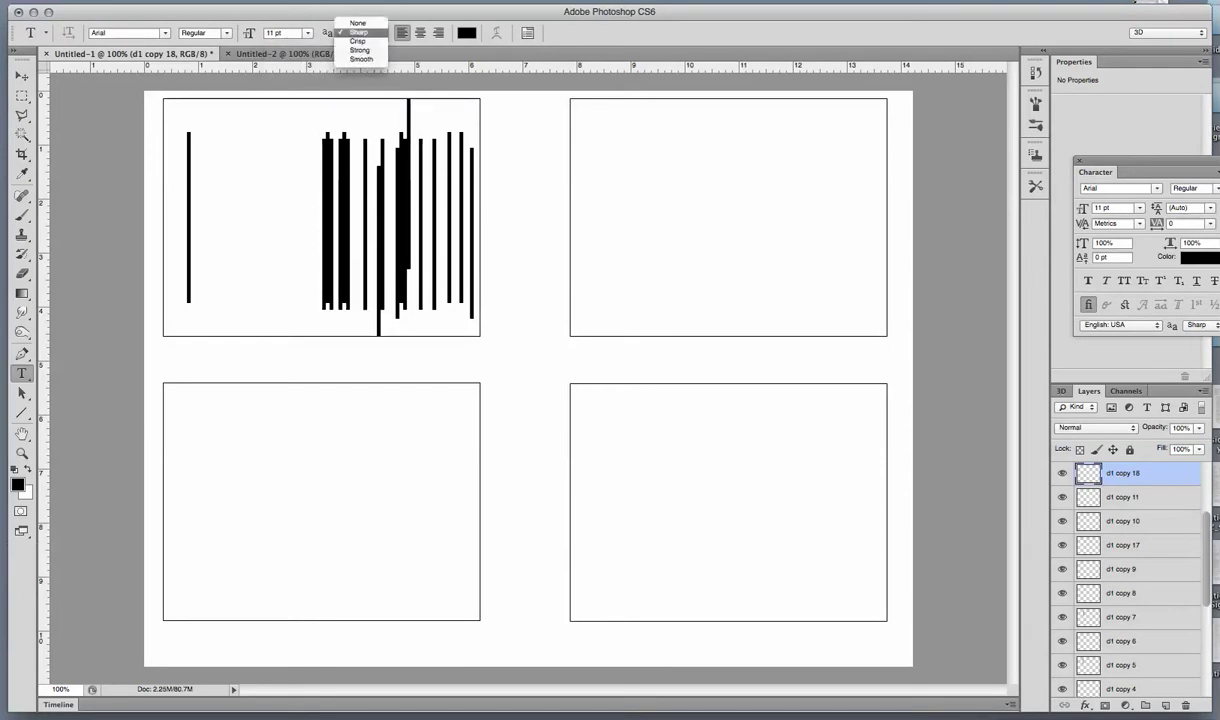
left_click(358, 32)
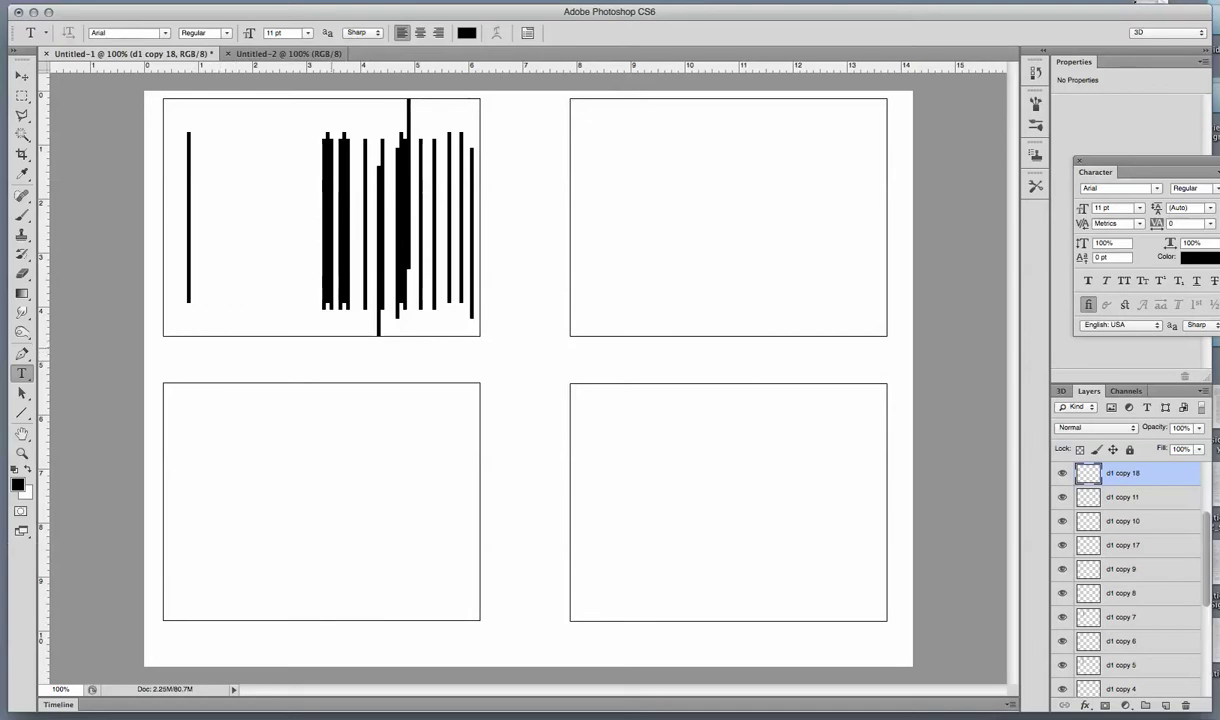
left_click(331, 347)
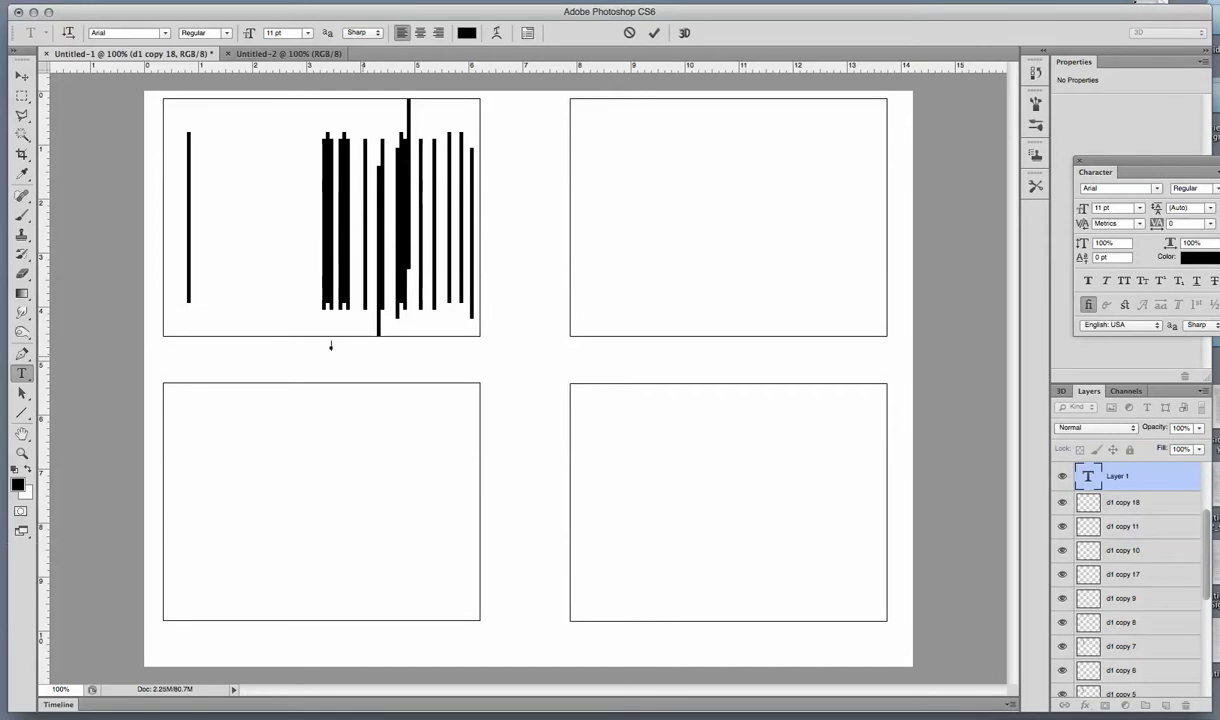
type("Example 1/Example 2")
Move the caption right and slightly down so its end aligns with the right edge of the upper-left frame
left_click(22, 76)
key("shift+Right")
key("shift+Right")
key("shift+Right")
key("shift+Right")
key("shift+Right")
key("shift+Right")
key("shift+Right")
key("shift+Right")
key("shift+Right")
key("shift+Right")
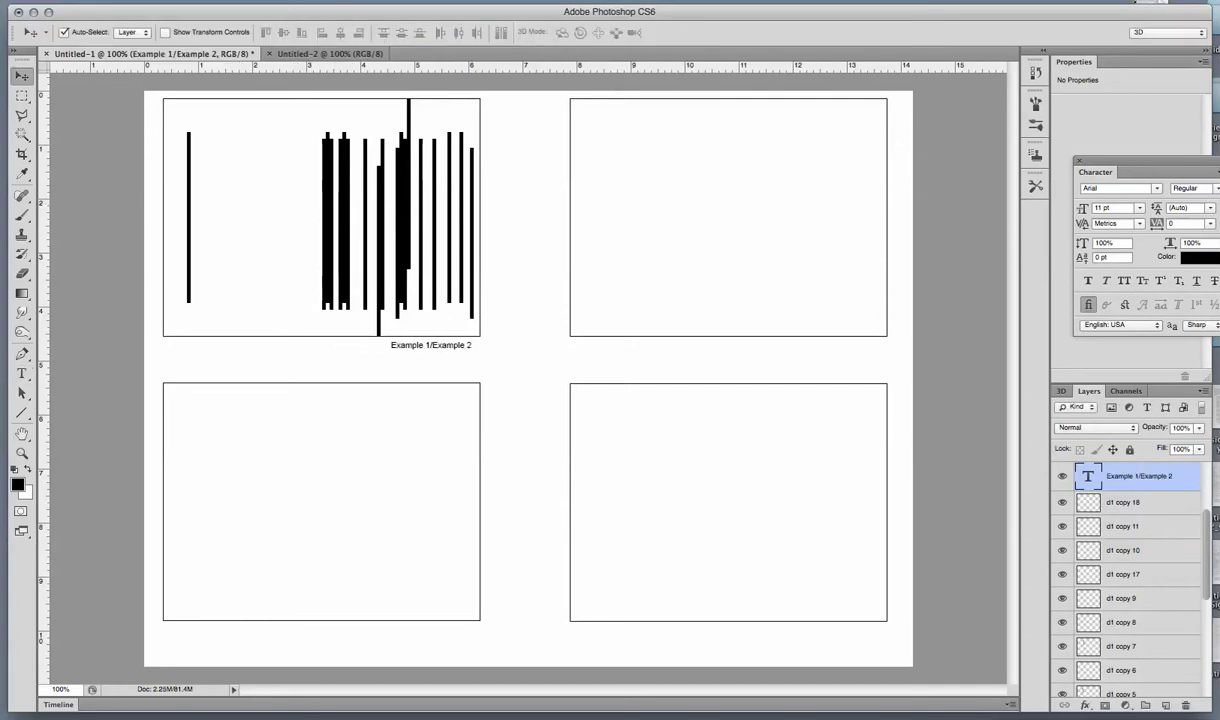
key("shift+Left")
key("Down")
key("Down")
key("Down")
key("Down")
key("Down")
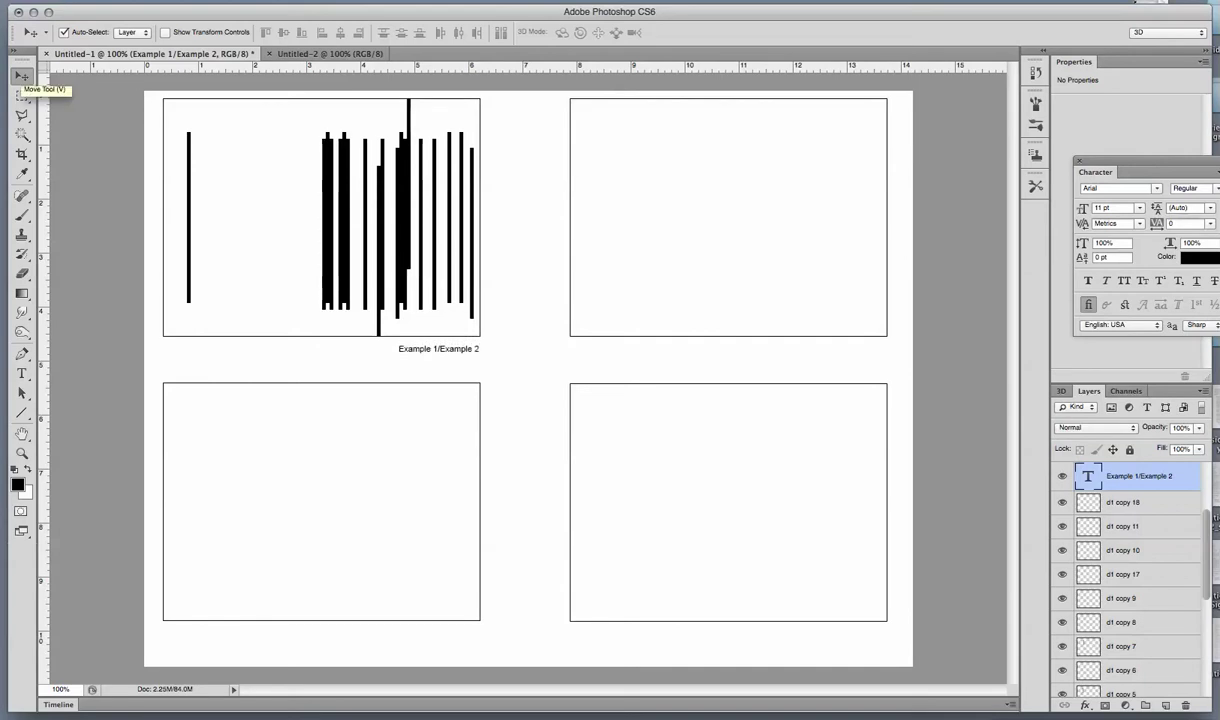
key("Right")
key("Right")
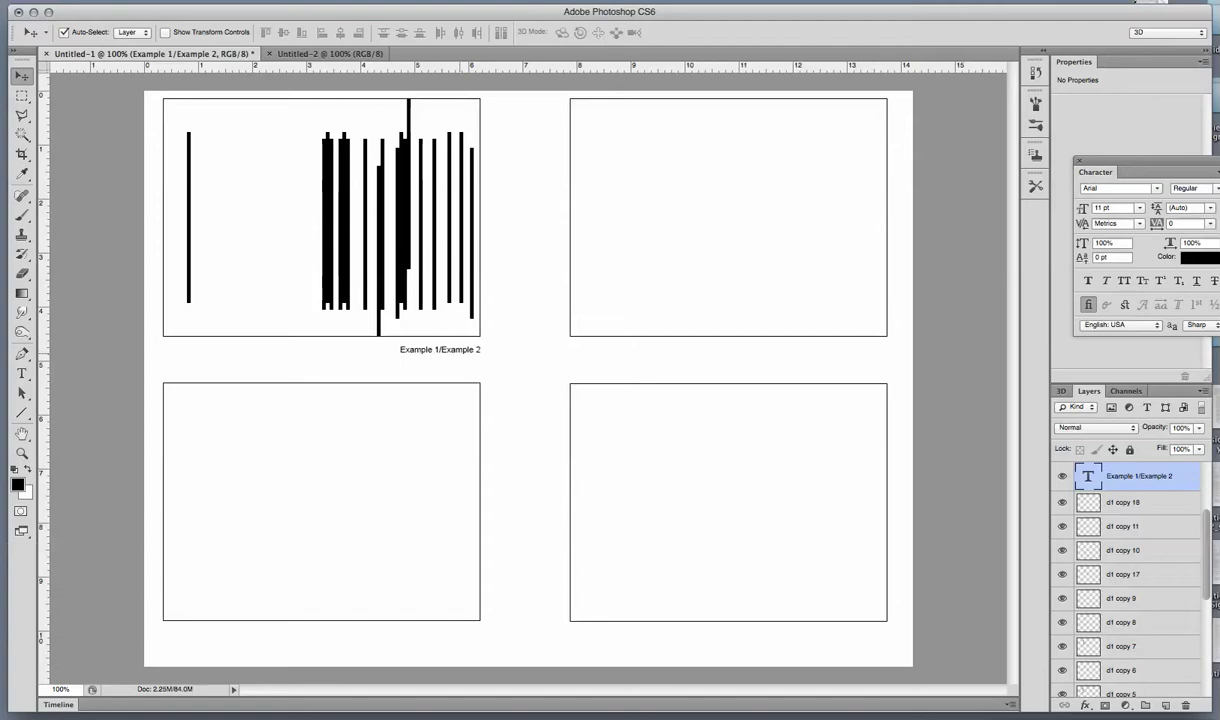
Duplicate the caption below the upper-right frame's right end and level it with the first caption using a horizontal guide
left_click_drag(461, 345, 867, 347)
left_click_drag(549, 64, 600, 353)
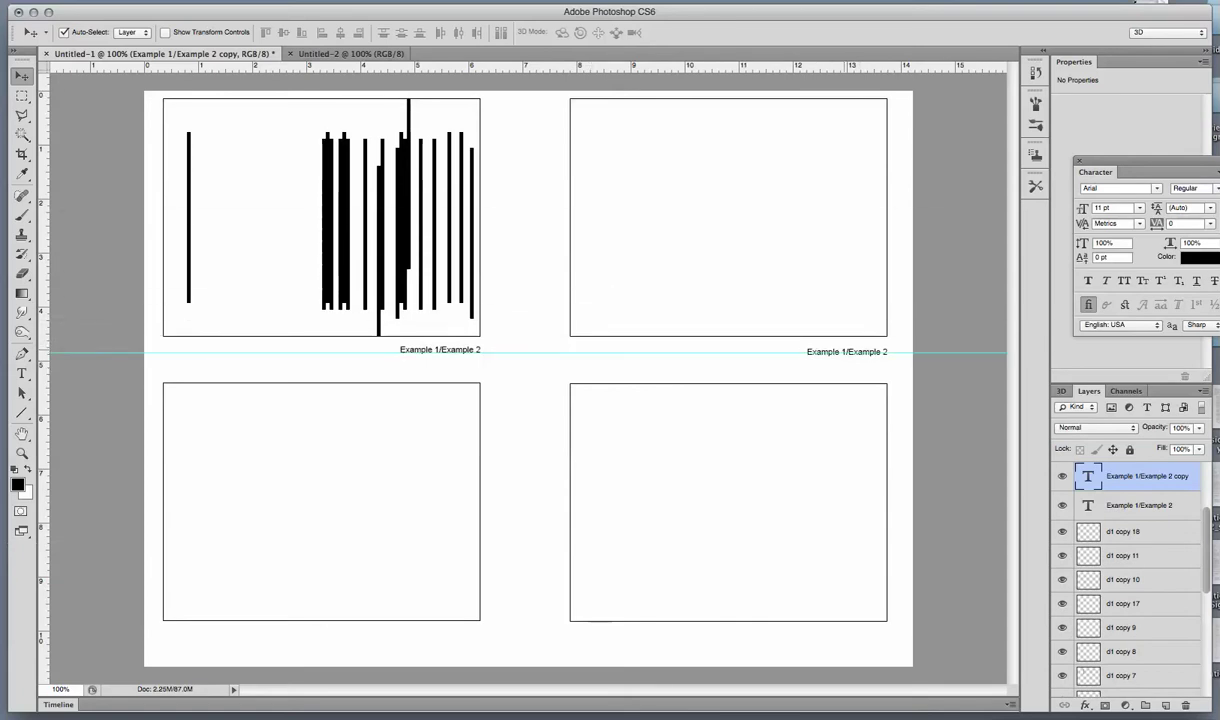
key("Up")
key("Up")
key("Right")
key("Right")
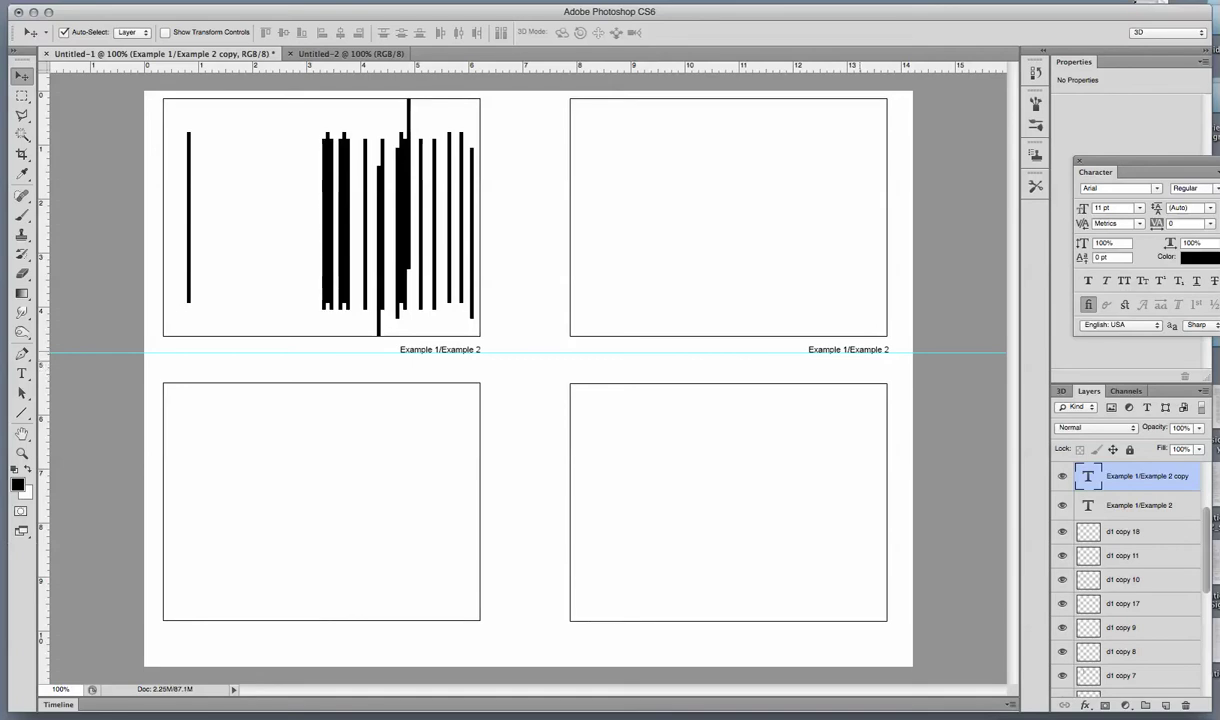
Duplicate the caption below the lower-right frame, place a horizontal guide at it, and nudge the copy up against the guide
left_click_drag(870, 347, 870, 636)
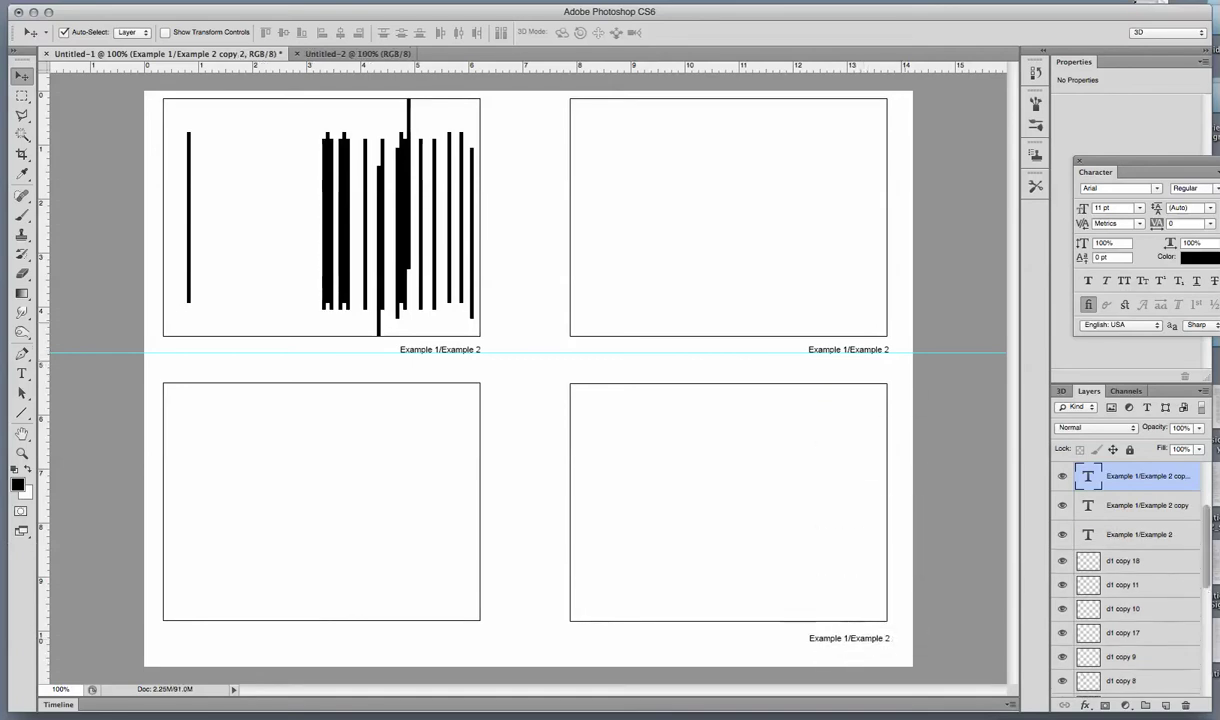
left_click_drag(740, 66, 755, 638)
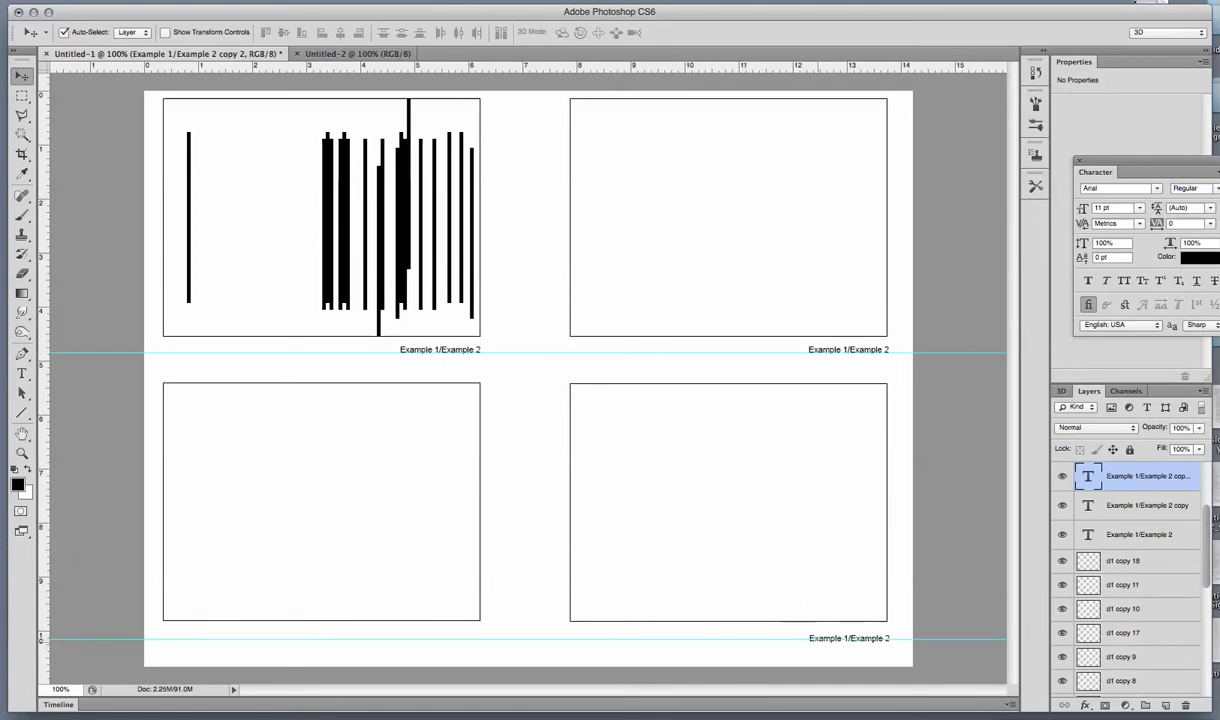
key("Up")
key("Up")
key("Up")
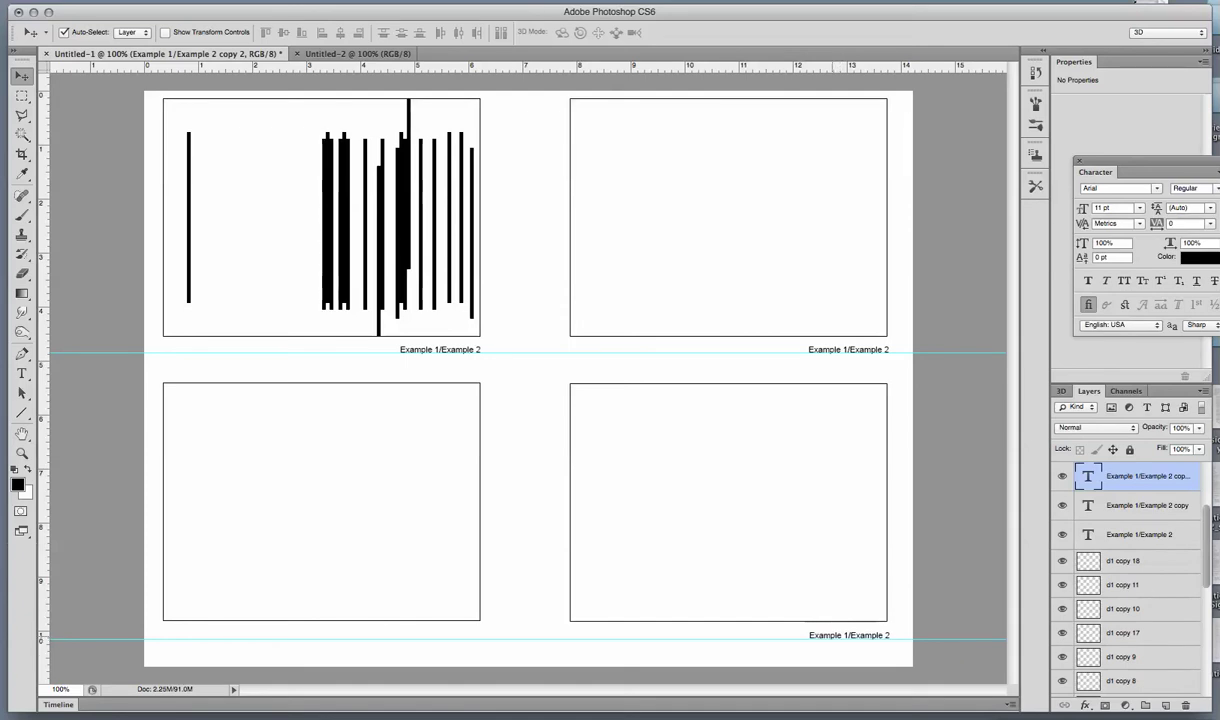
Duplicate the caption below the lower-left frame, aligning it with the frame's right edge and the lower guide
left_click_drag(831, 631, 427, 629)
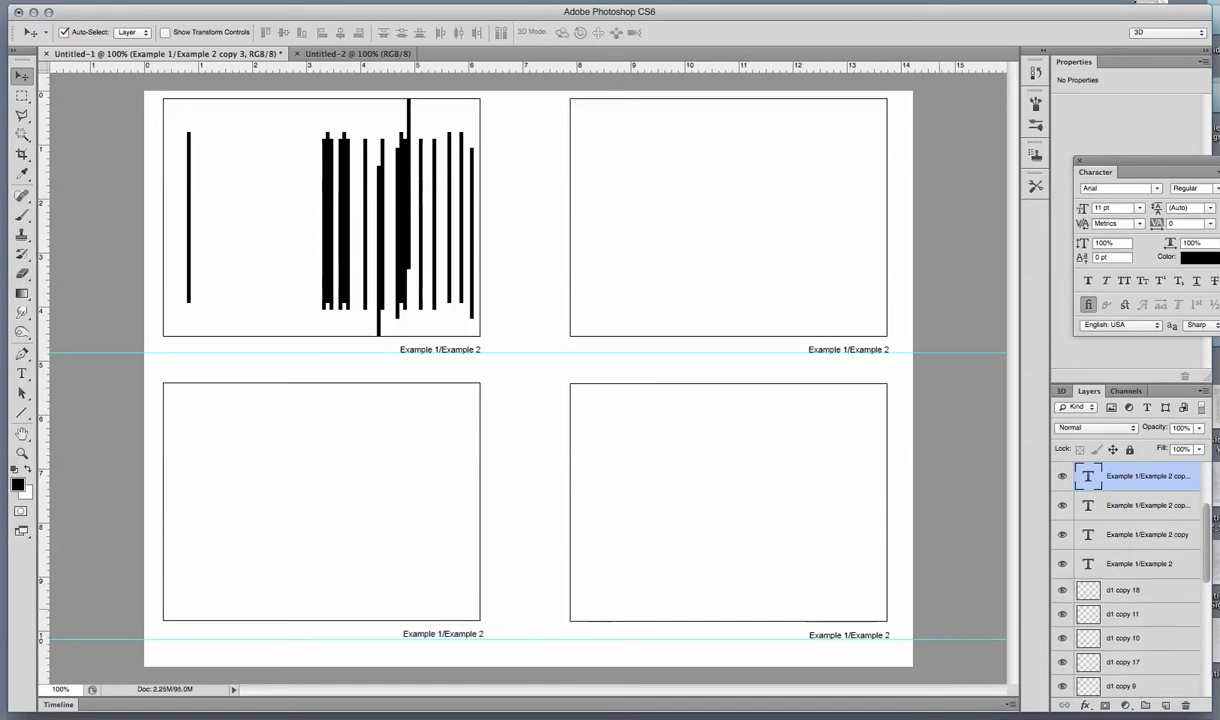
key("Left")
key("Left")
key("Left")
key("Down")
key("Down")
Move all four captions left so each starts at the left edge of its own frame
left_click_drag(440, 349, 203, 351)
key("Left")
key("Up")
key("Up")
left_click_drag(854, 349, 615, 347)
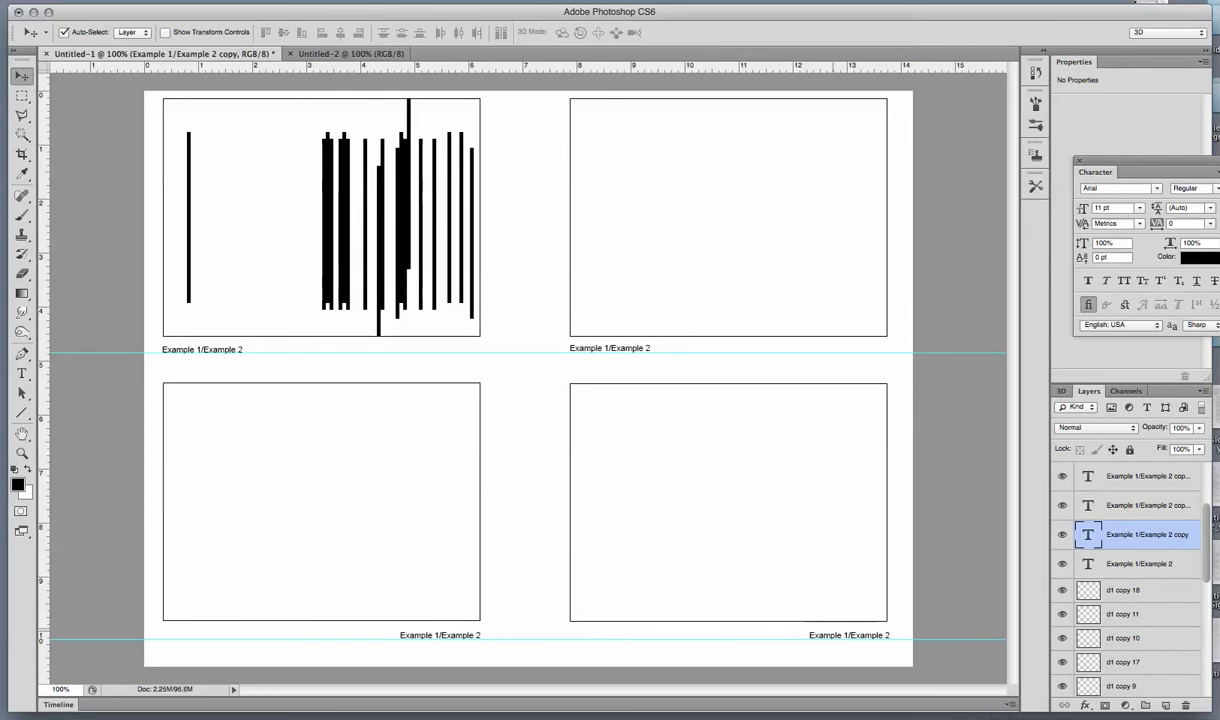
left_click_drag(850, 635, 610, 635)
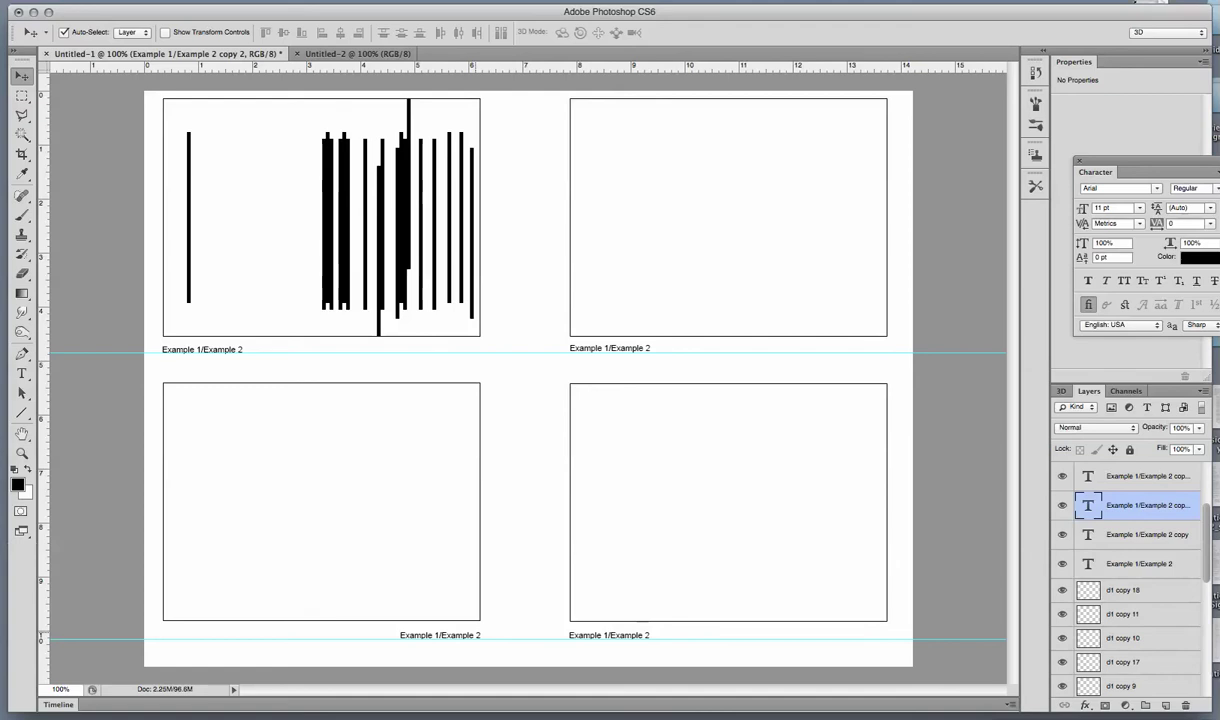
left_click_drag(440, 635, 202, 634)
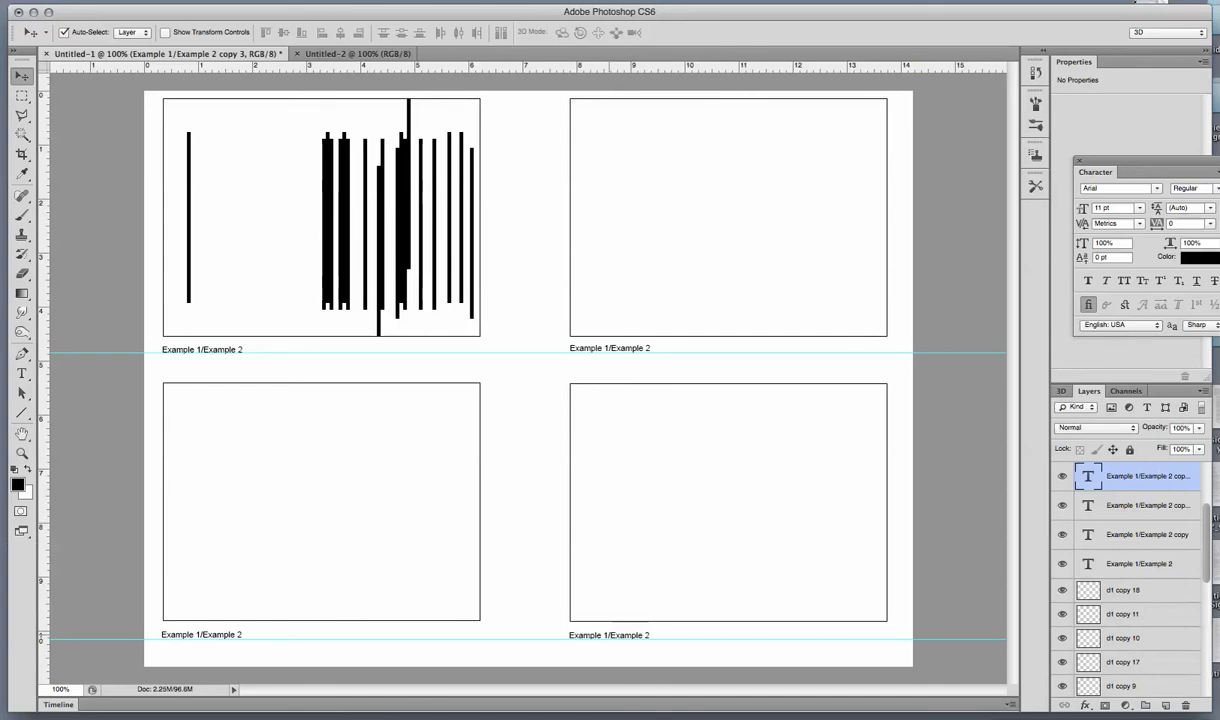
Duplicate the lower-right frame's caption into the page's bottom-right corner and change the copy's text to "title name 2012"
left_click_drag(609, 635, 848, 654)
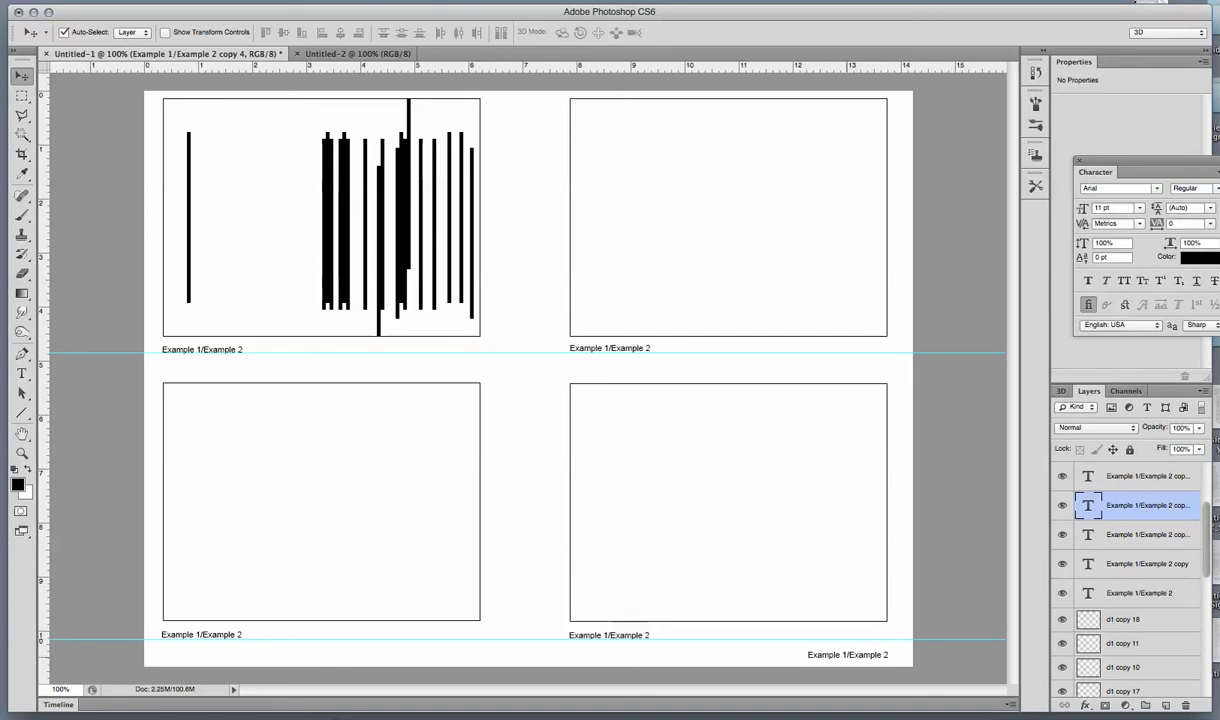
key("t")
left_click(824, 655)
key("super+a")
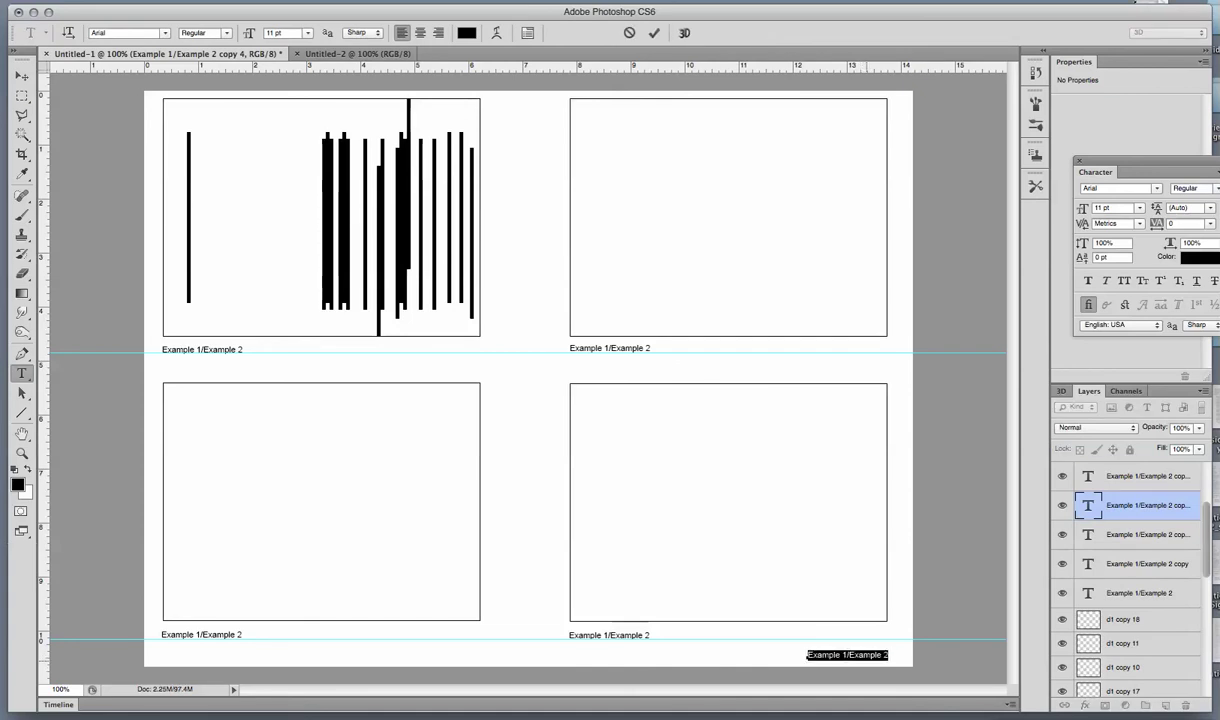
type("title name")
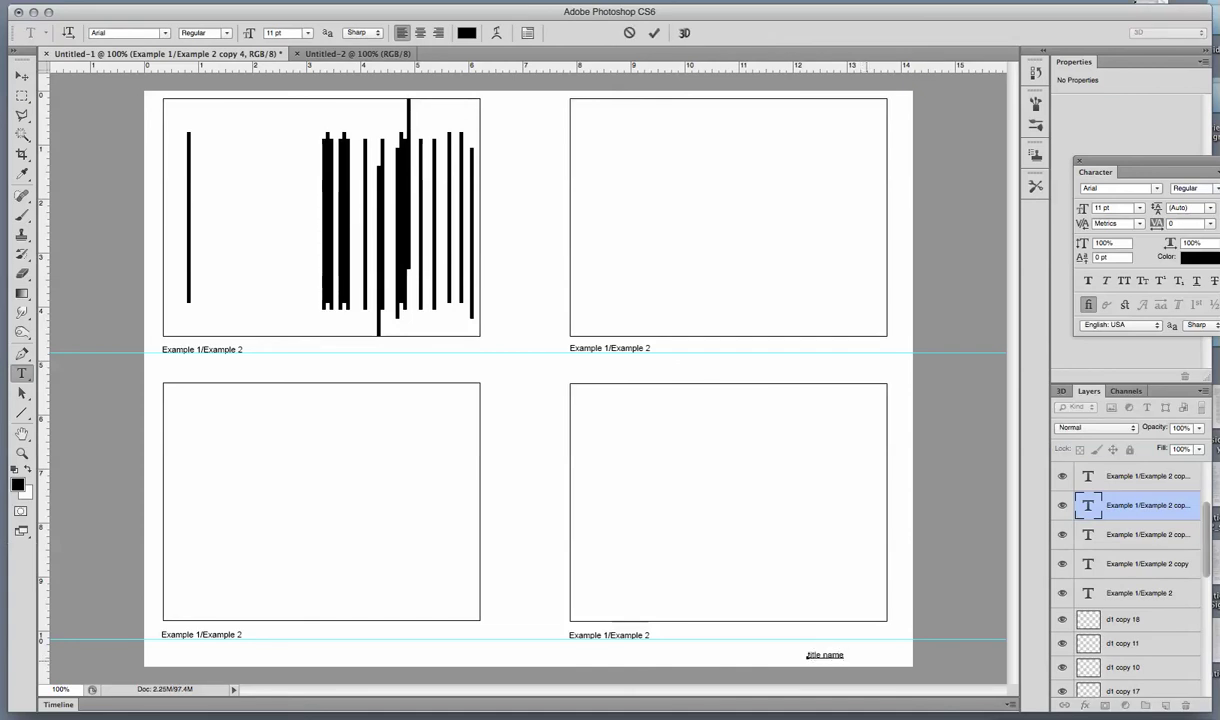
type(" 2012")
Shift the "title name 2012" text right so it ends near the right edge of the lower-right frame
left_click(22, 76)
key("shift+Right")
key("shift+Right")
key("shift+Right")
key("Left")
key("Left")
key("Left")
key("Left")
key("Left")
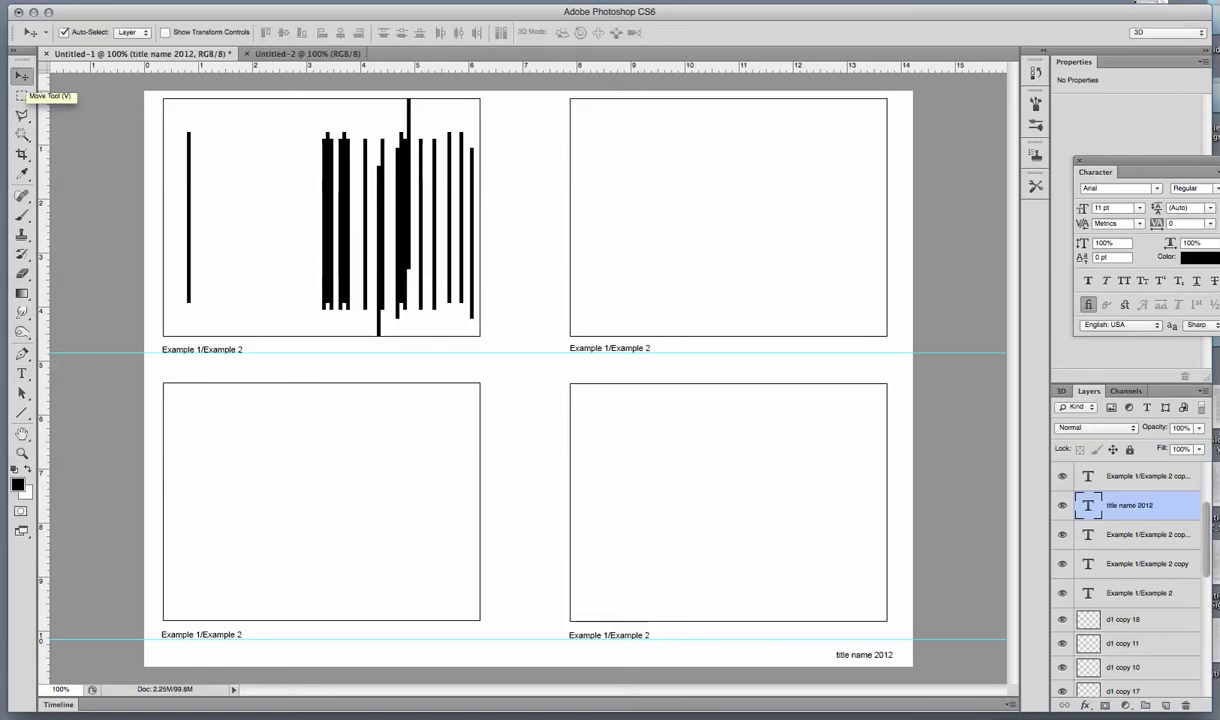